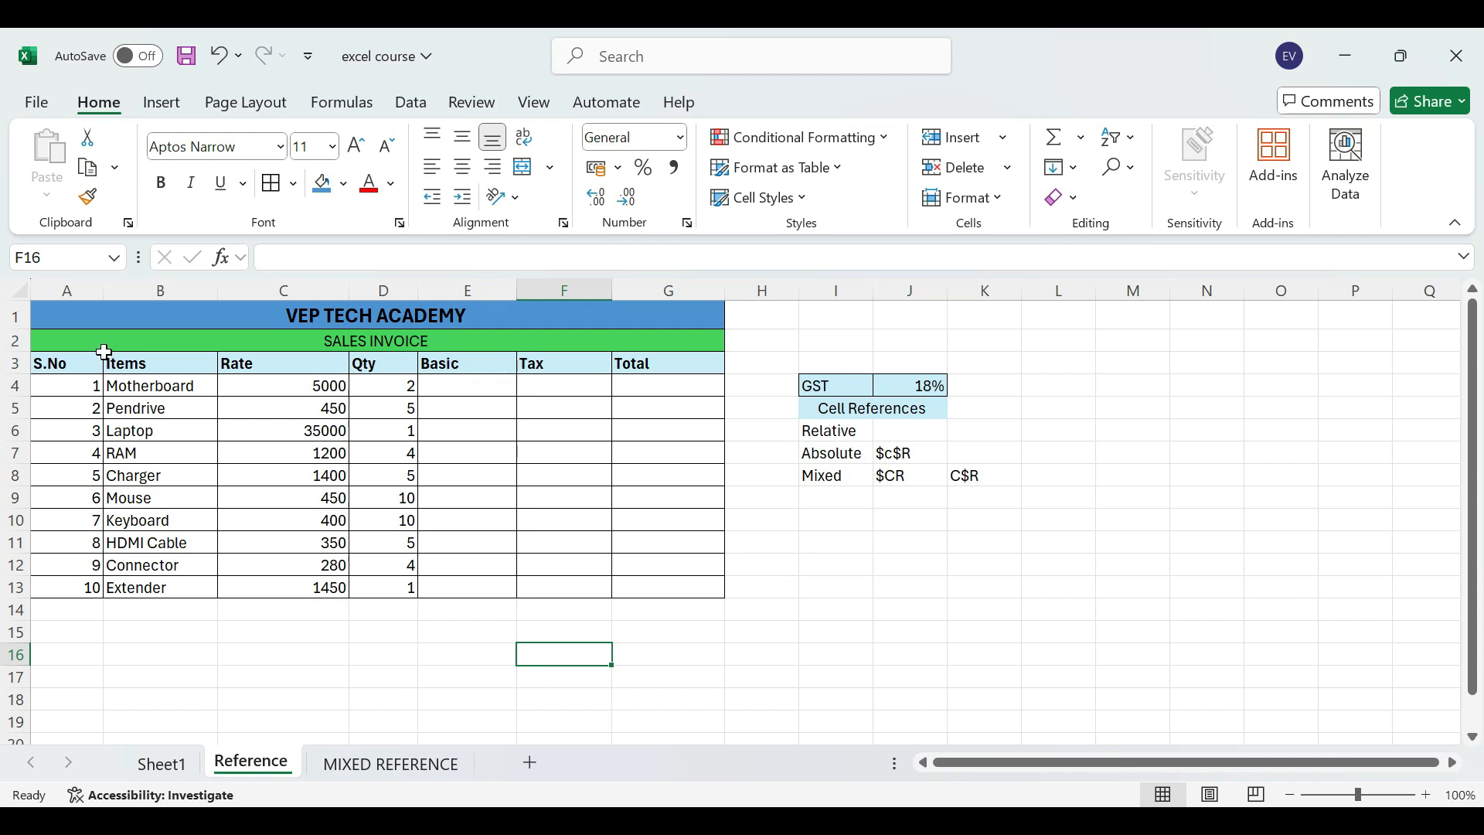
# Calculate the Motherboard's Basic amount in E4 by multiplying rate by quantity with the formula =C4*D4
pyautogui.click(51, 259)
pyautogui.click(456, 392)
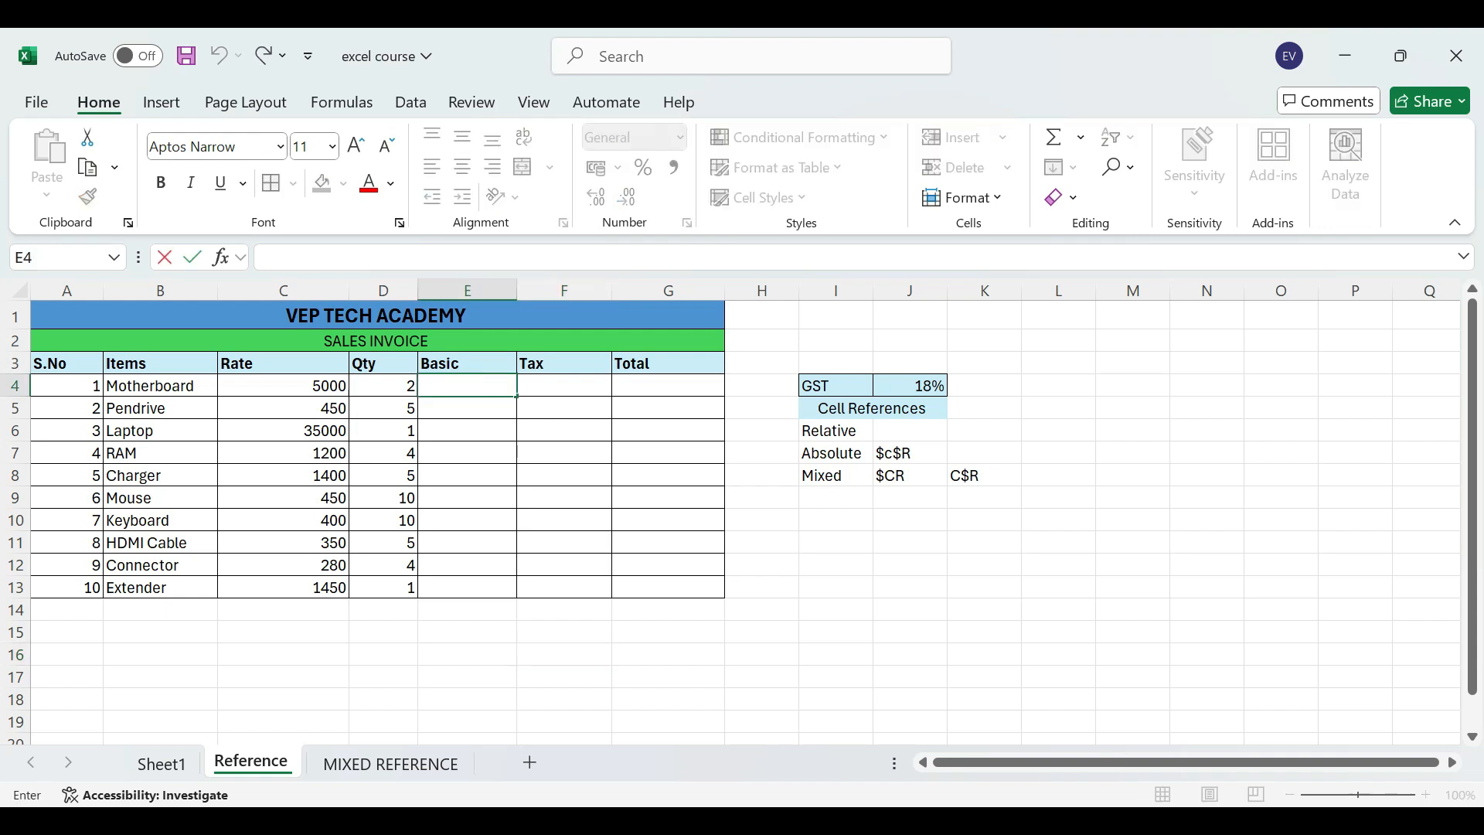
pyautogui.write('=')
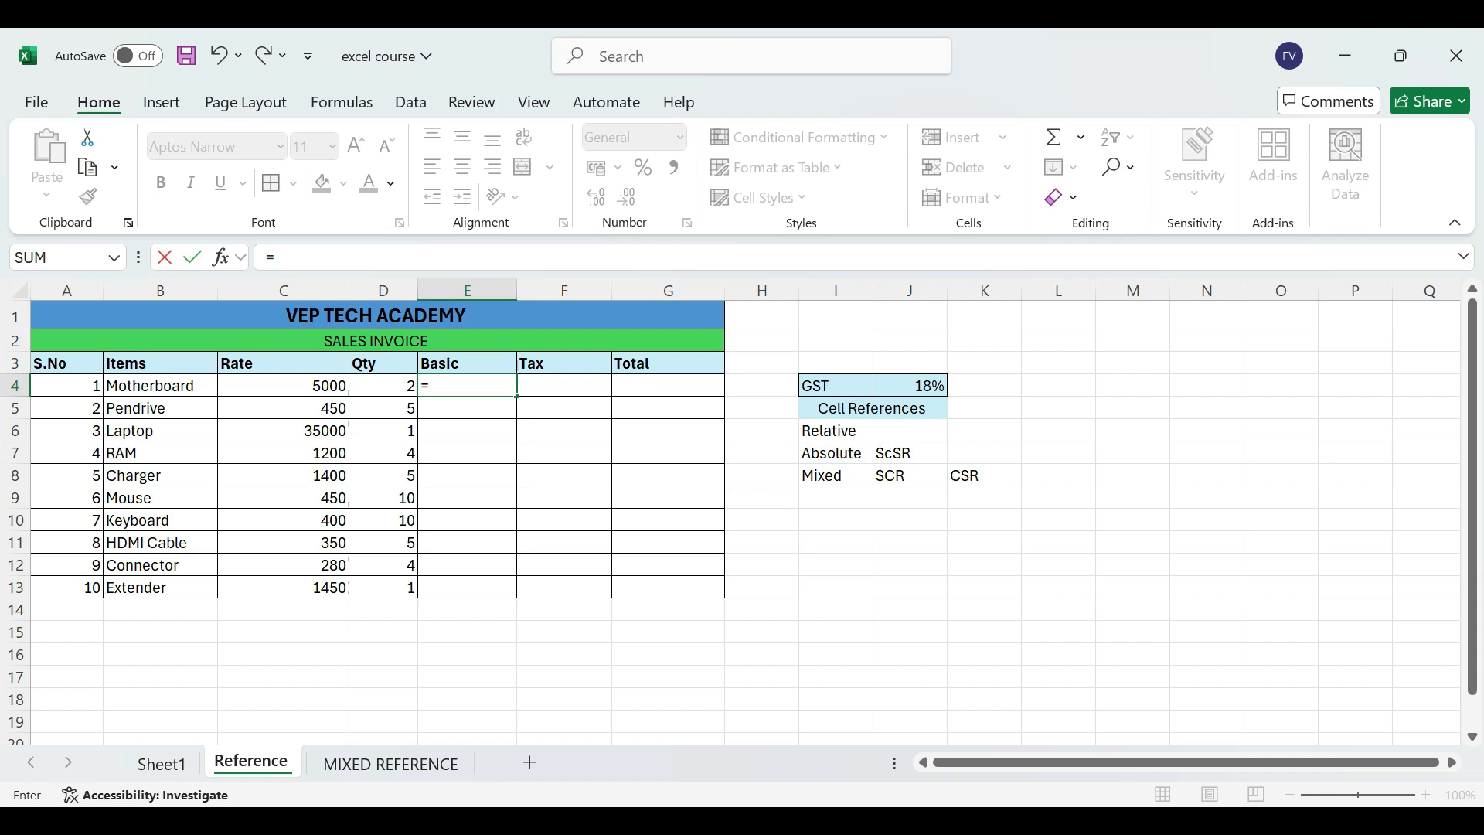
pyautogui.click(302, 387)
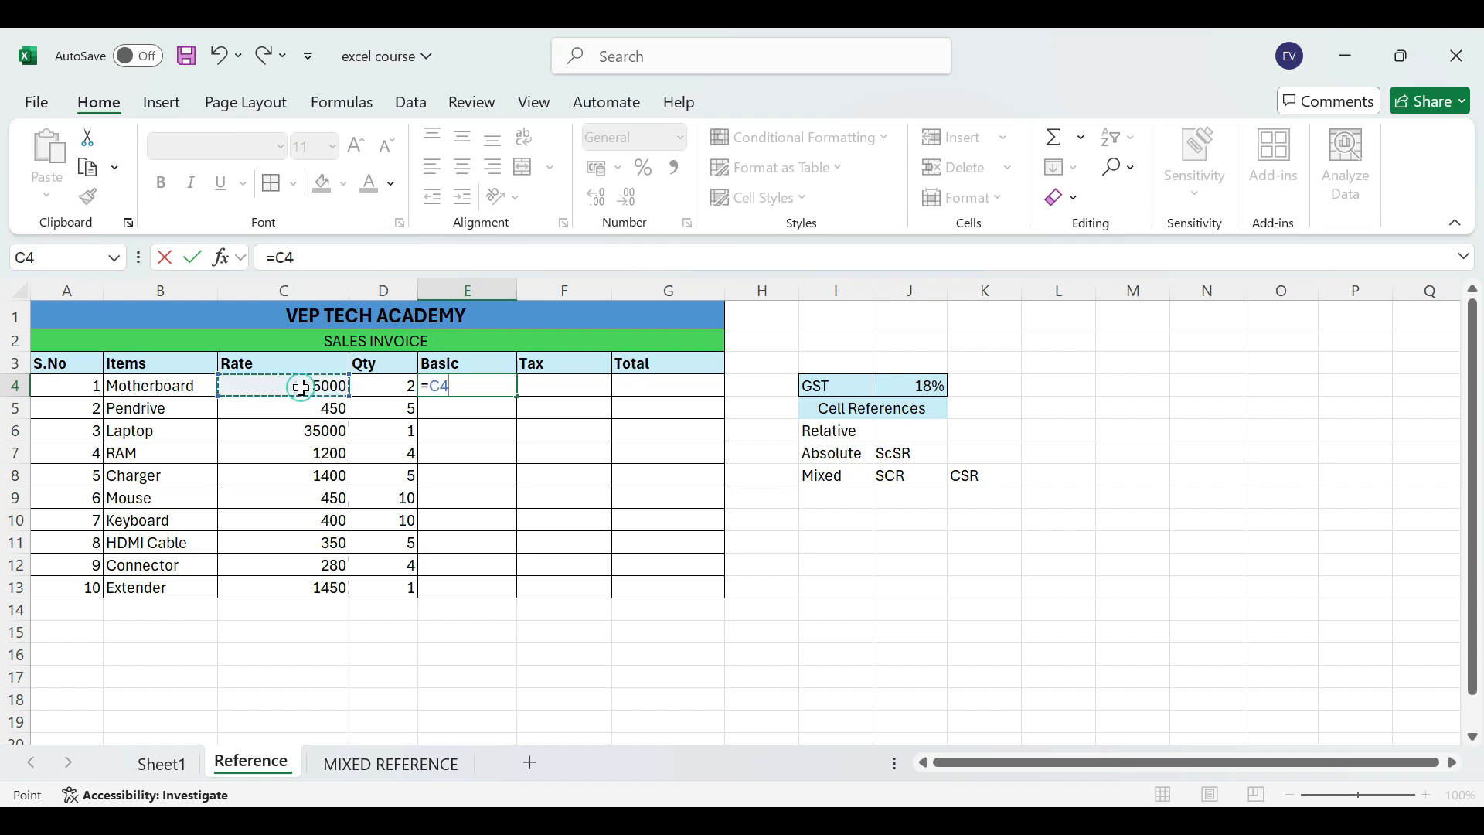
pyautogui.write('*')
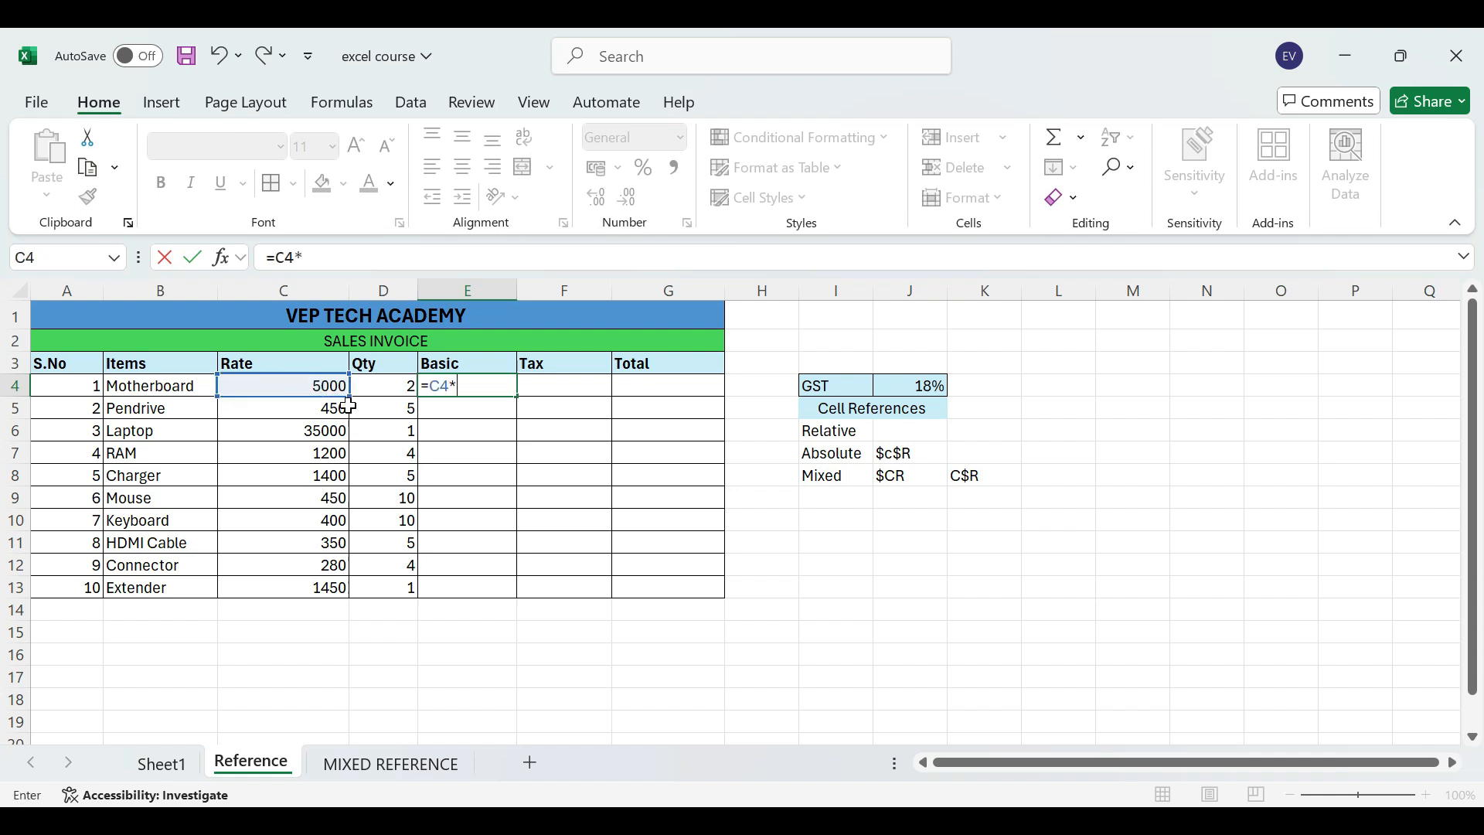
pyautogui.click(388, 395)
pyautogui.press('Return')
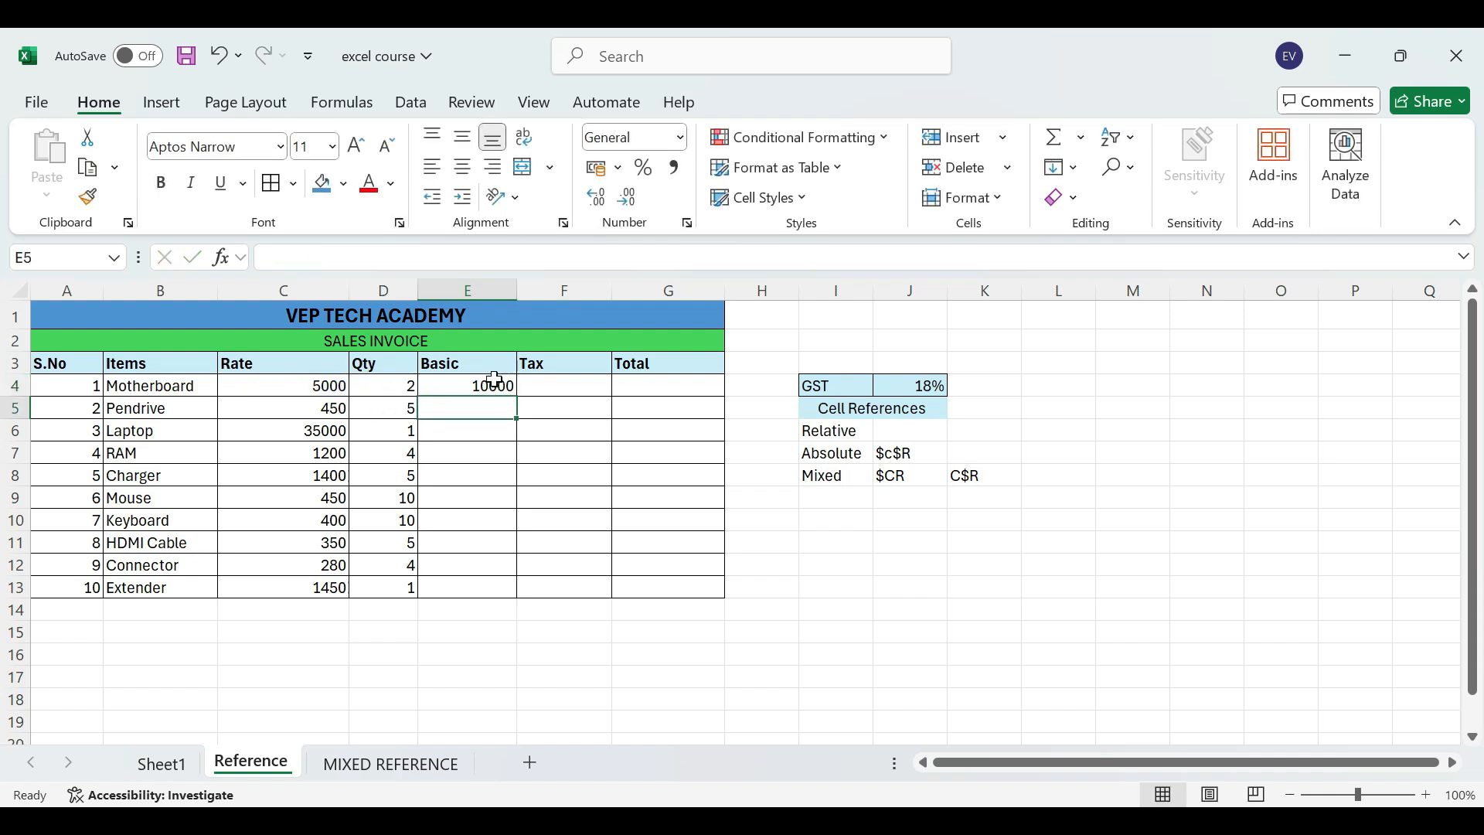
# Copy the relative-reference Basic formula from E4 down to the Pendrive row in E5
pyautogui.click(828, 434)
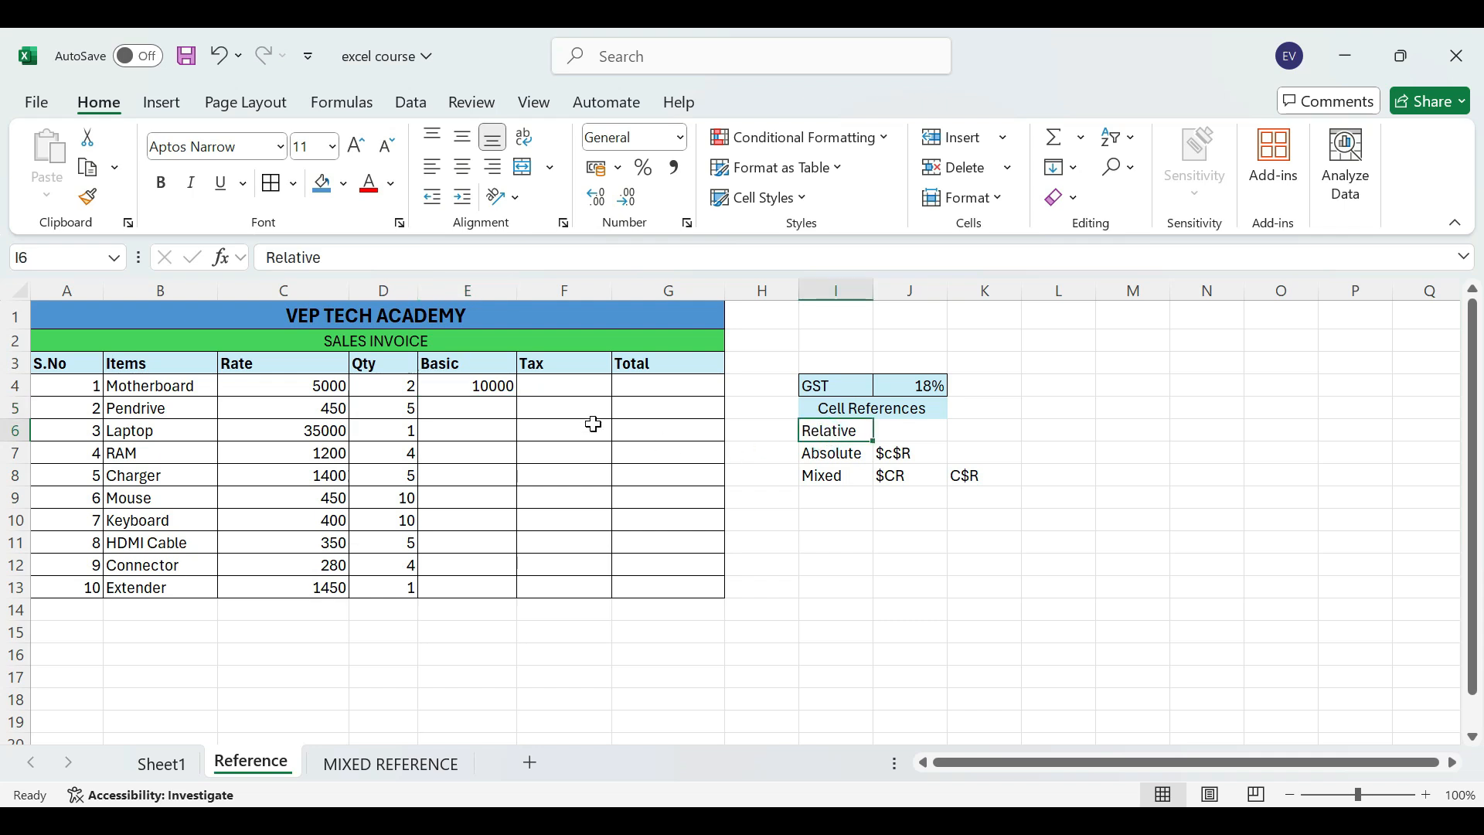
pyautogui.click(501, 387)
pyautogui.write('=C4*D4')
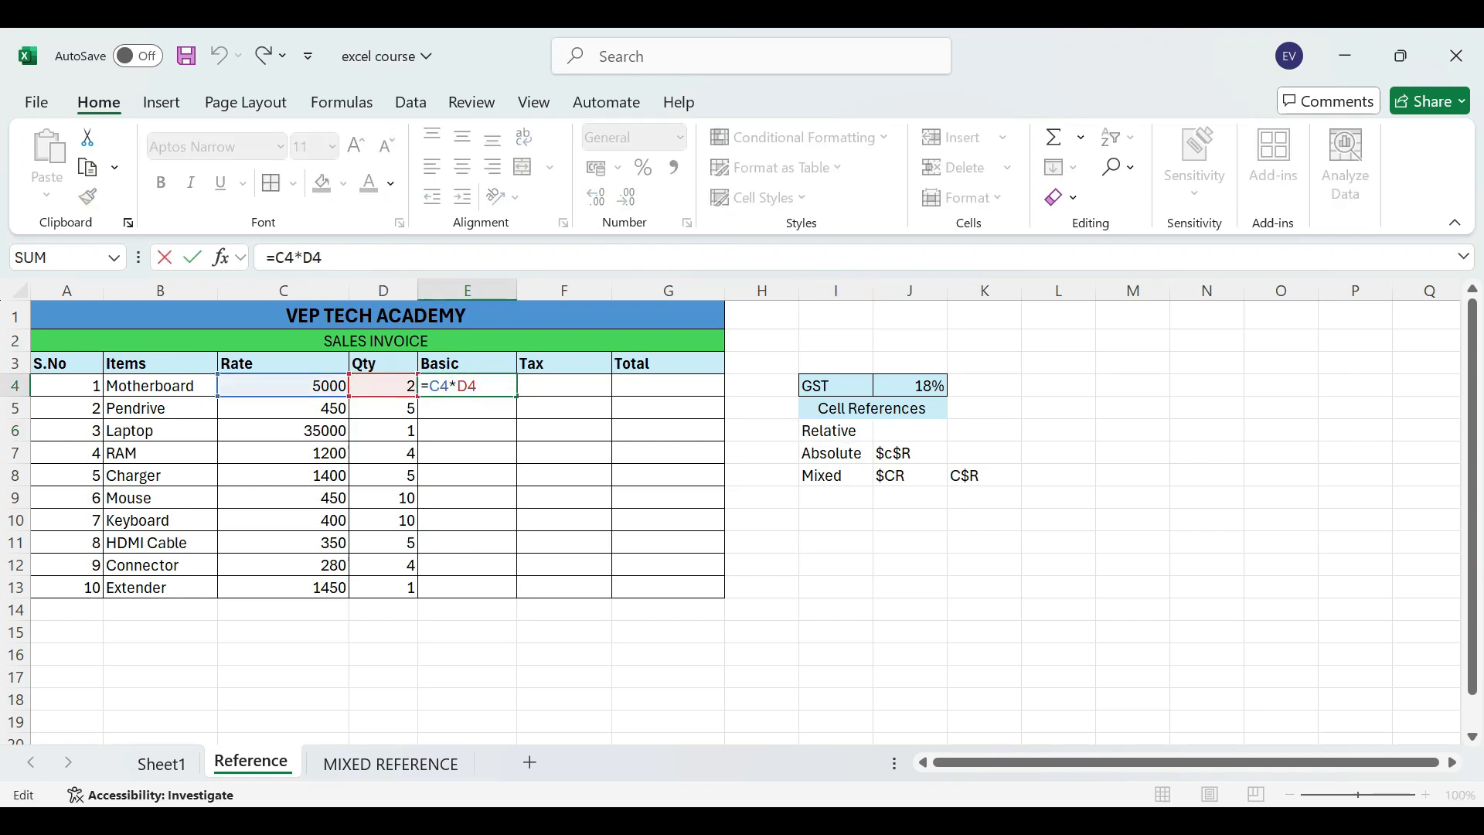
pyautogui.moveTo(518, 400); pyautogui.dragTo(517, 416)
# Compare the formulas in E5 and E4 to examine how relative references change between rows
pyautogui.doubleClick(485, 410)
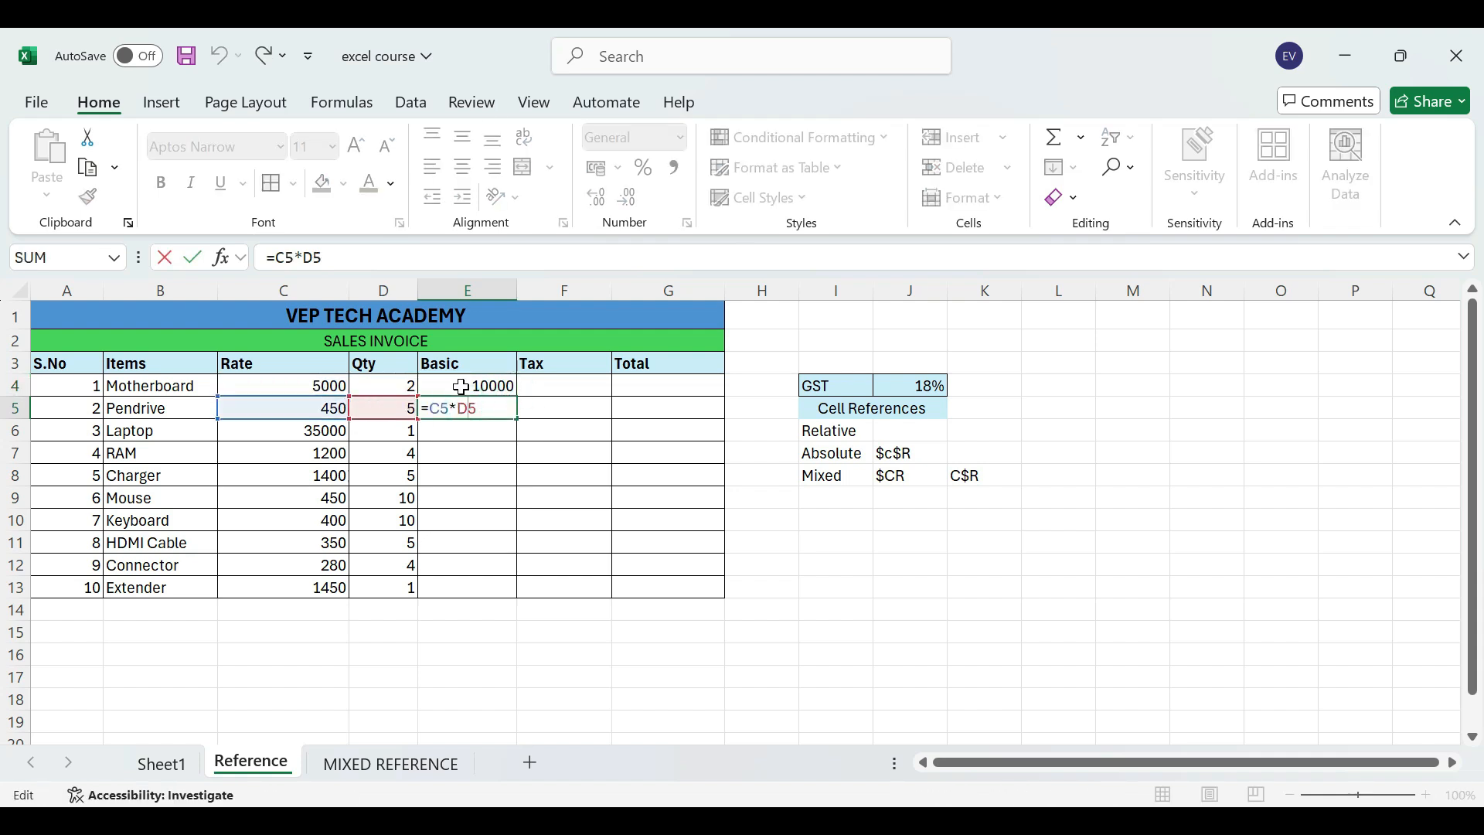
pyautogui.doubleClick(462, 386)
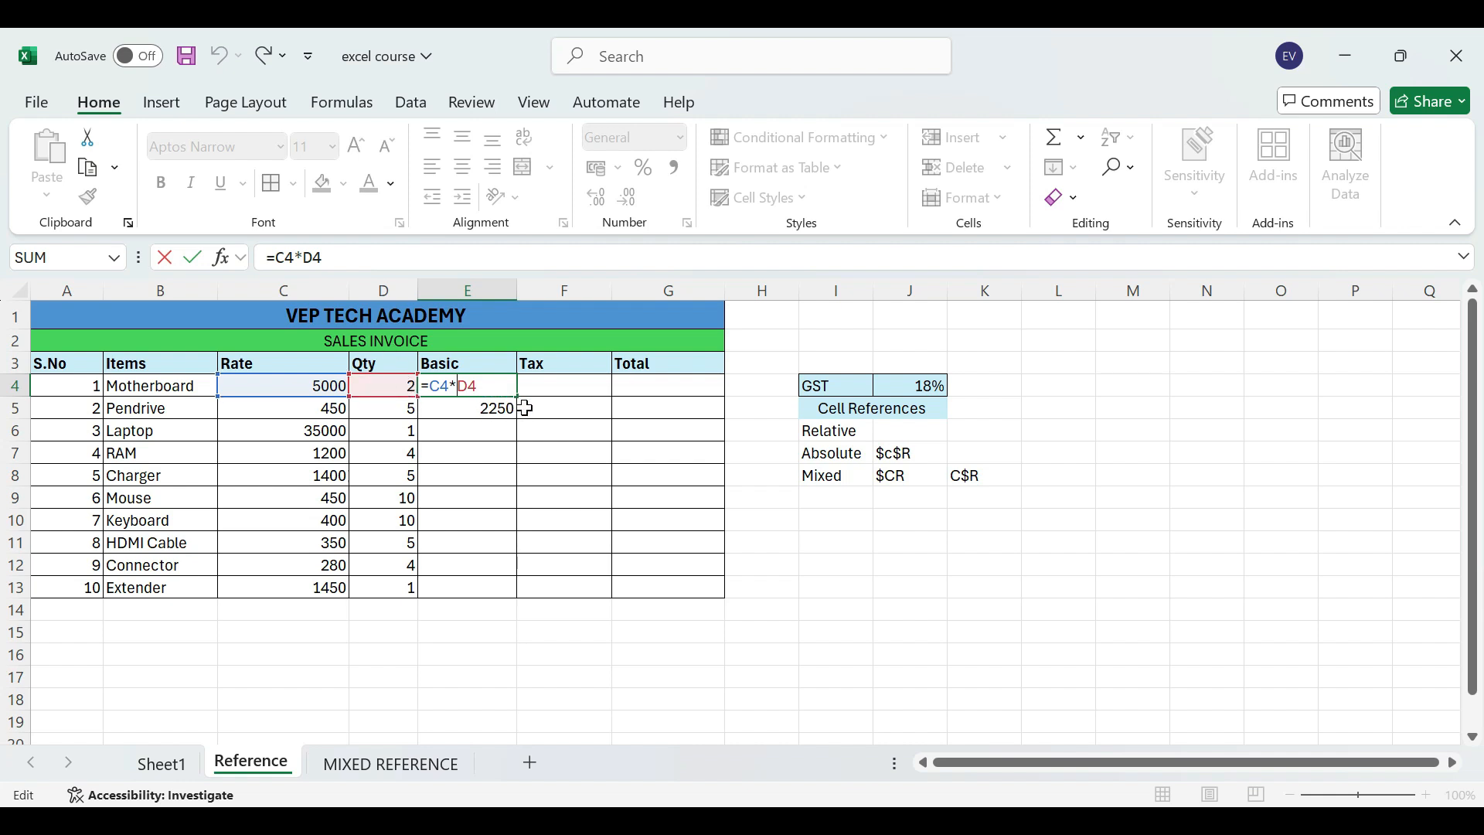
pyautogui.press('Return')
pyautogui.press('F2')
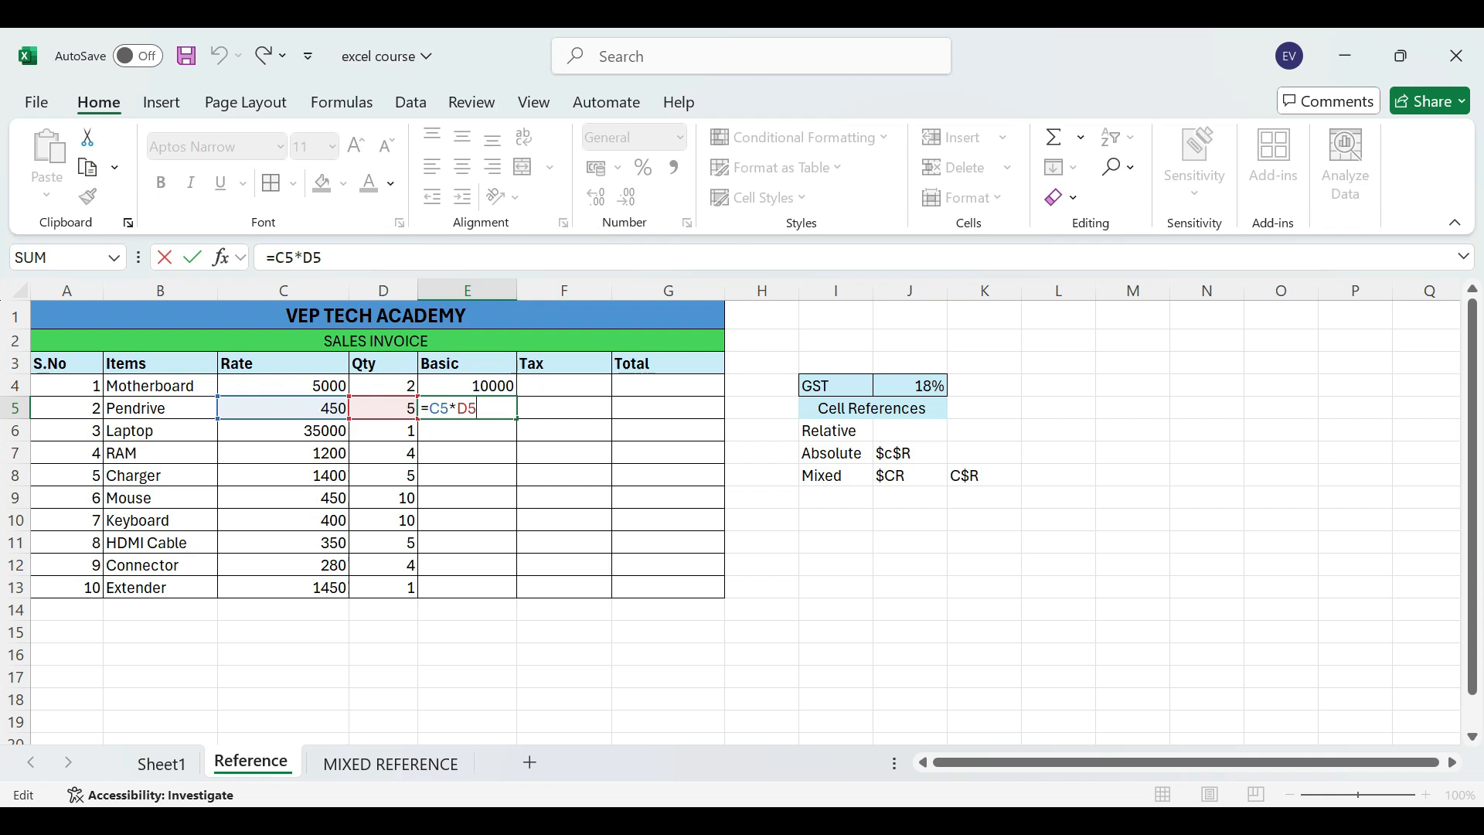
pyautogui.press('Return')
# Fill the Basic formula from E5 down to E13 and inspect the copied formulas in E11 and E12
pyautogui.click(509, 408)
pyautogui.moveTo(517, 420); pyautogui.dragTo(526, 592)
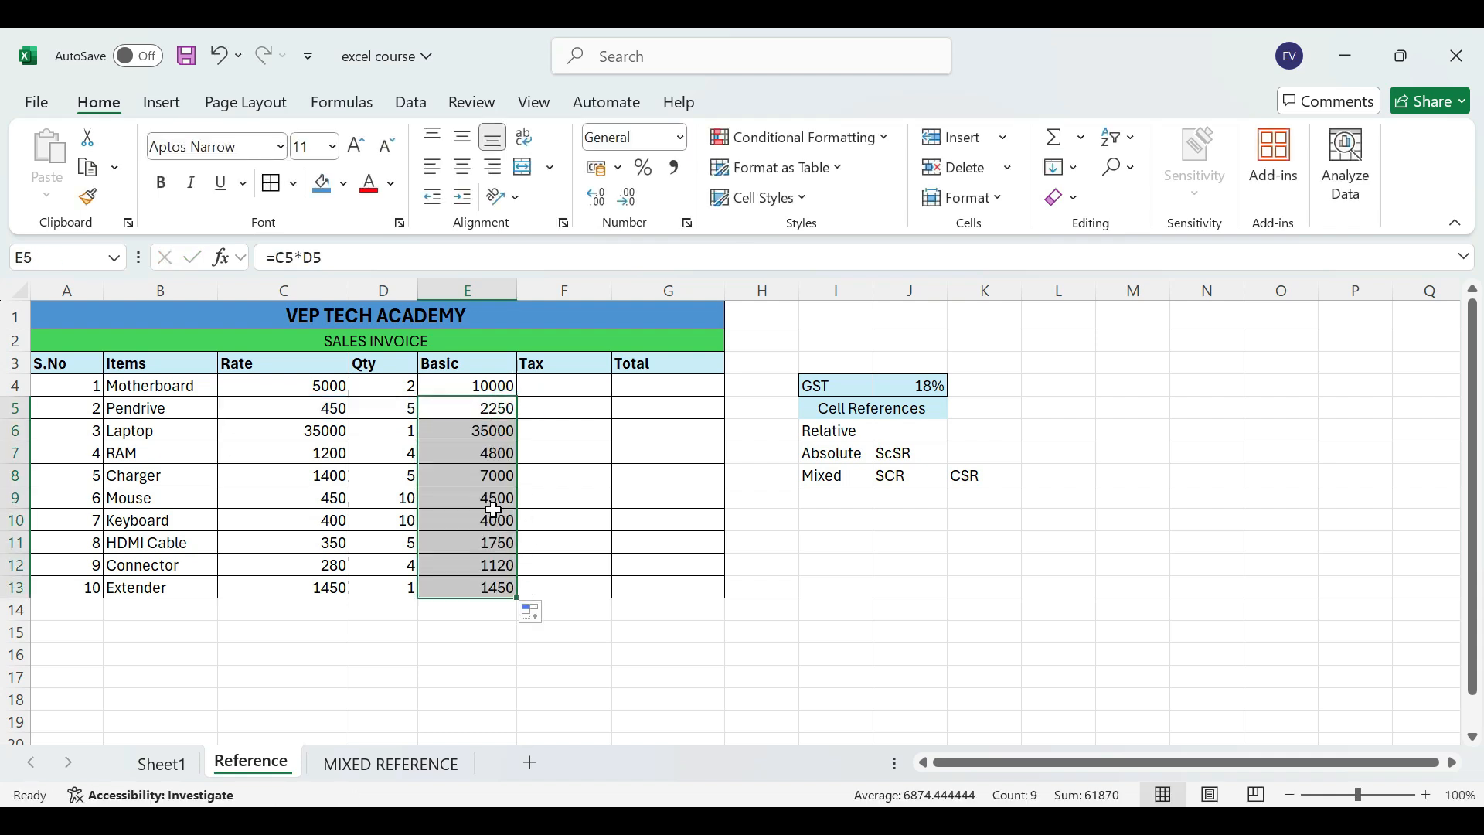
pyautogui.doubleClick(495, 545)
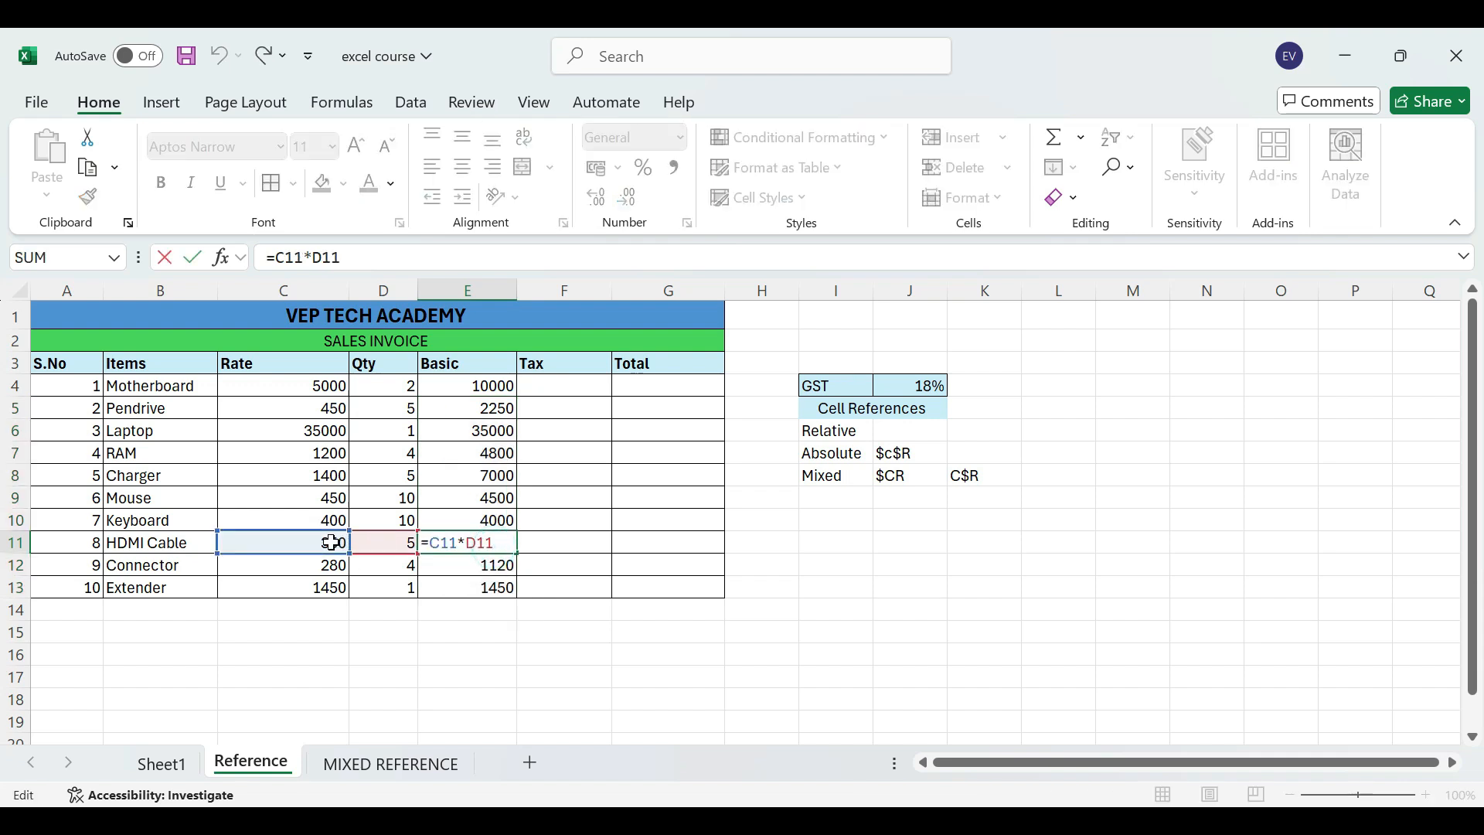
pyautogui.press('Return')
pyautogui.doubleClick(492, 565)
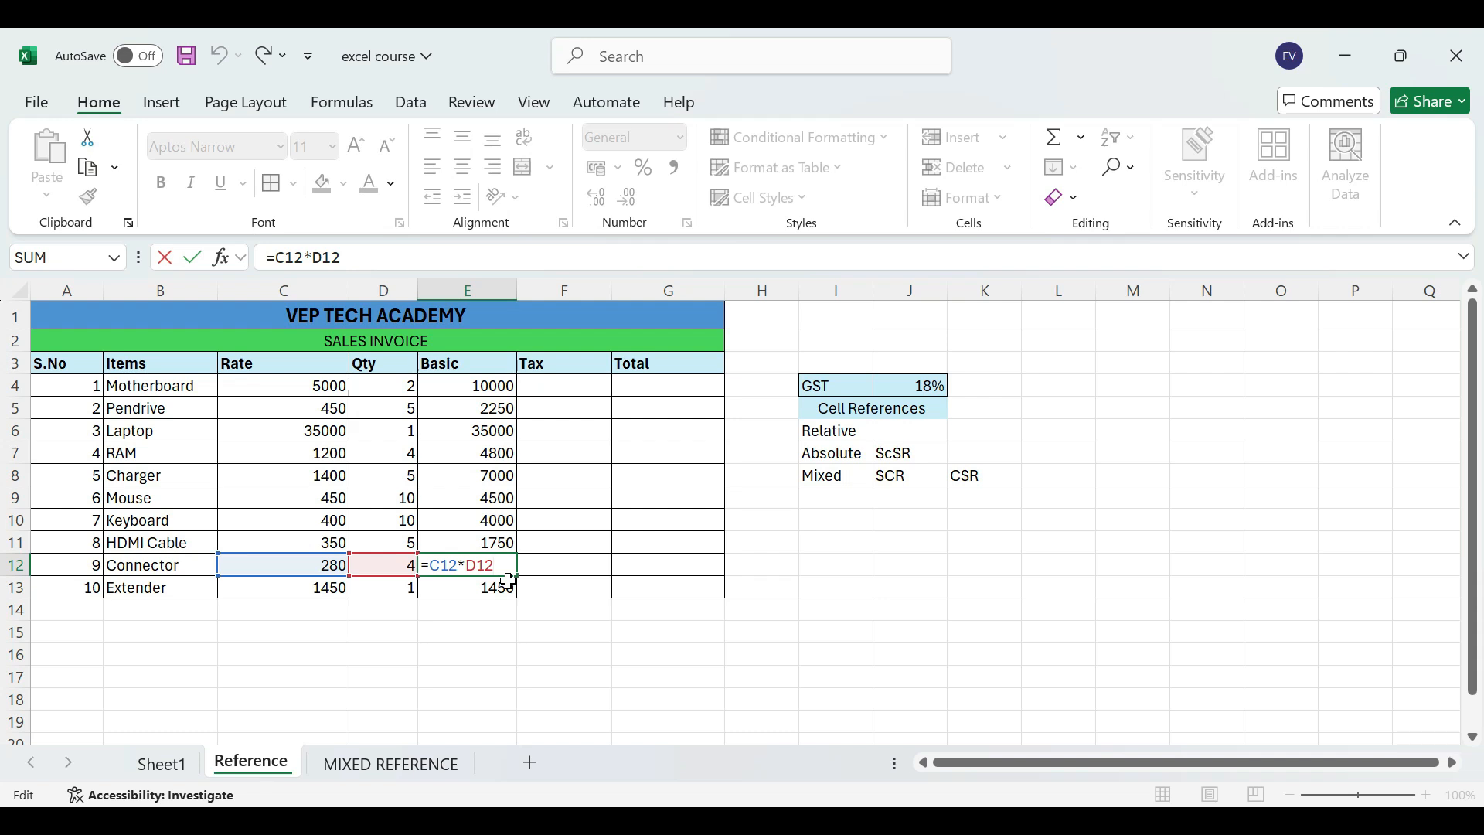
pyautogui.click(669, 476)
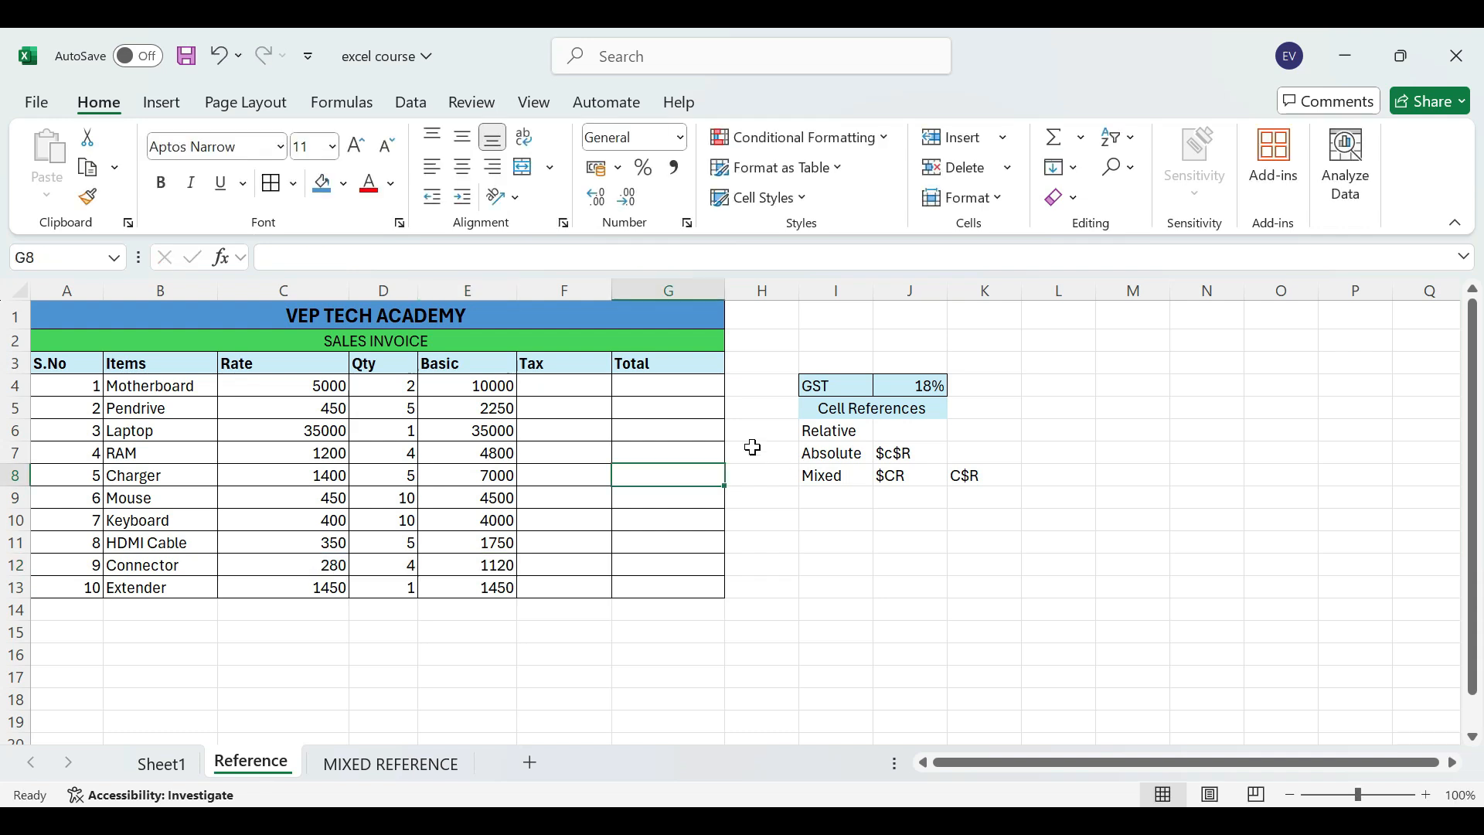
# Calculate the Total in G4 with the formula =E4+F4 and fill it down to G13
pyautogui.click(654, 388)
pyautogui.doubleClick(654, 388)
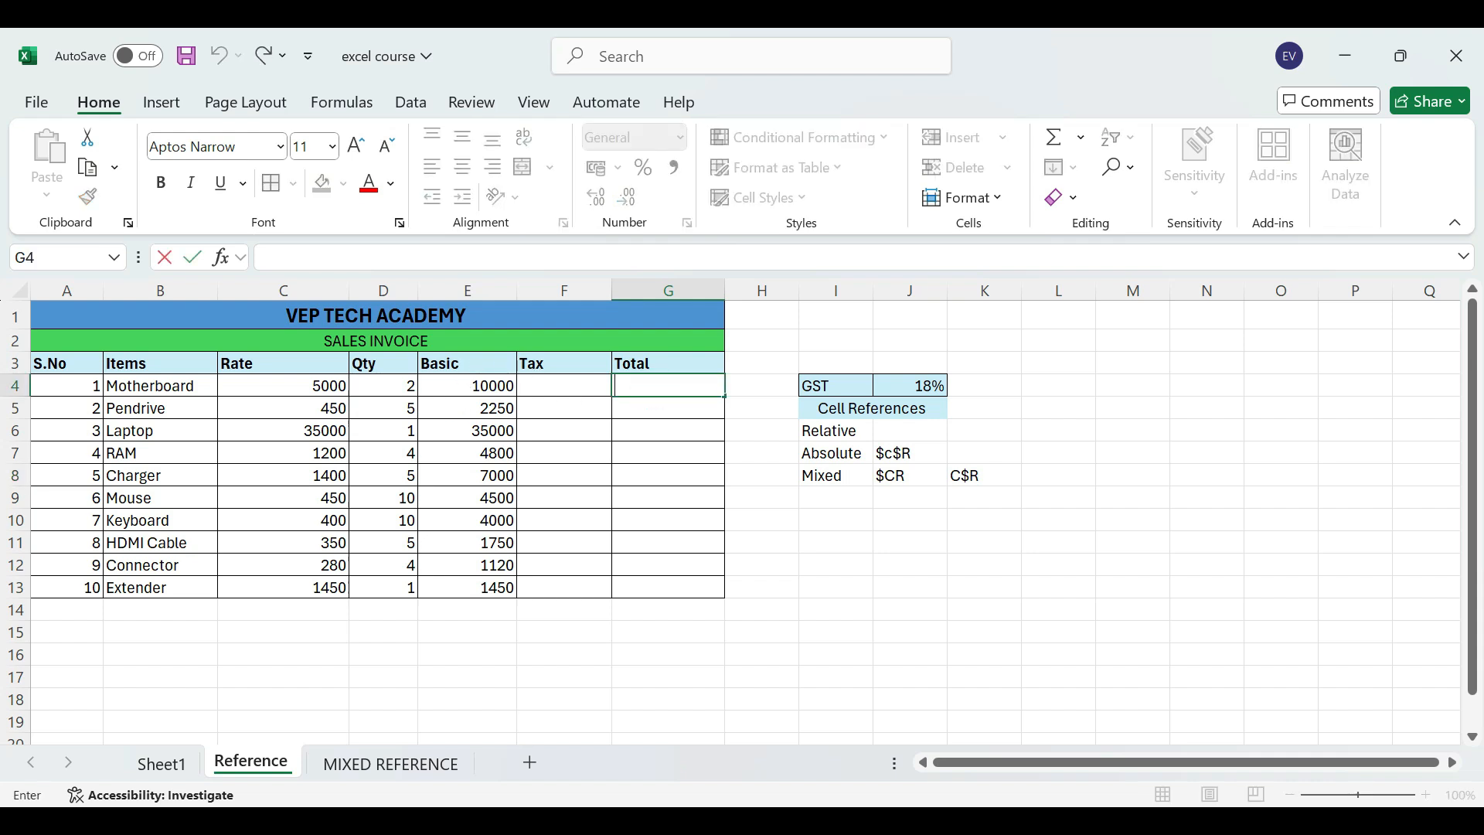
pyautogui.write('=')
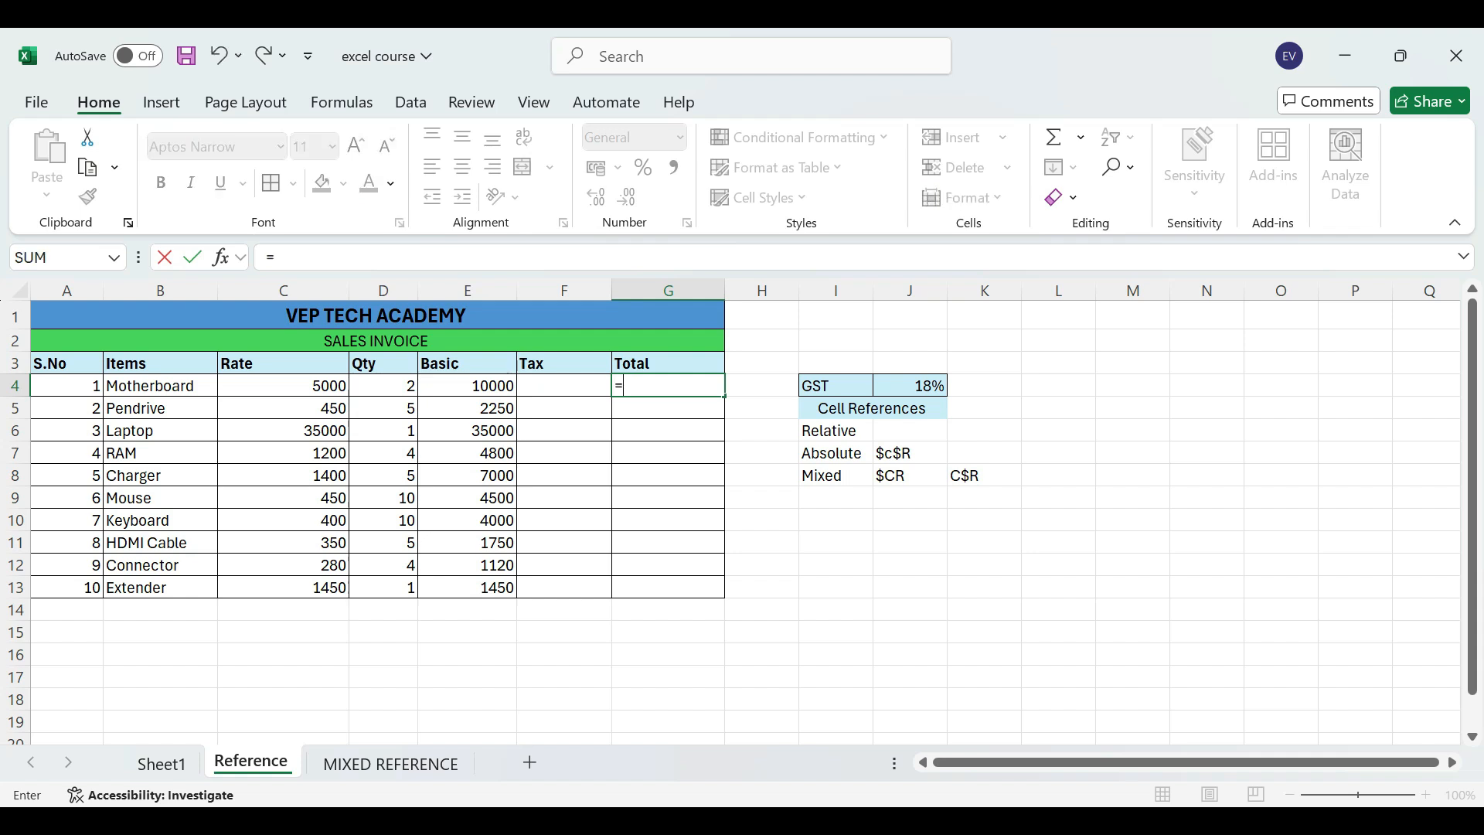
pyautogui.click(480, 385)
pyautogui.write('+')
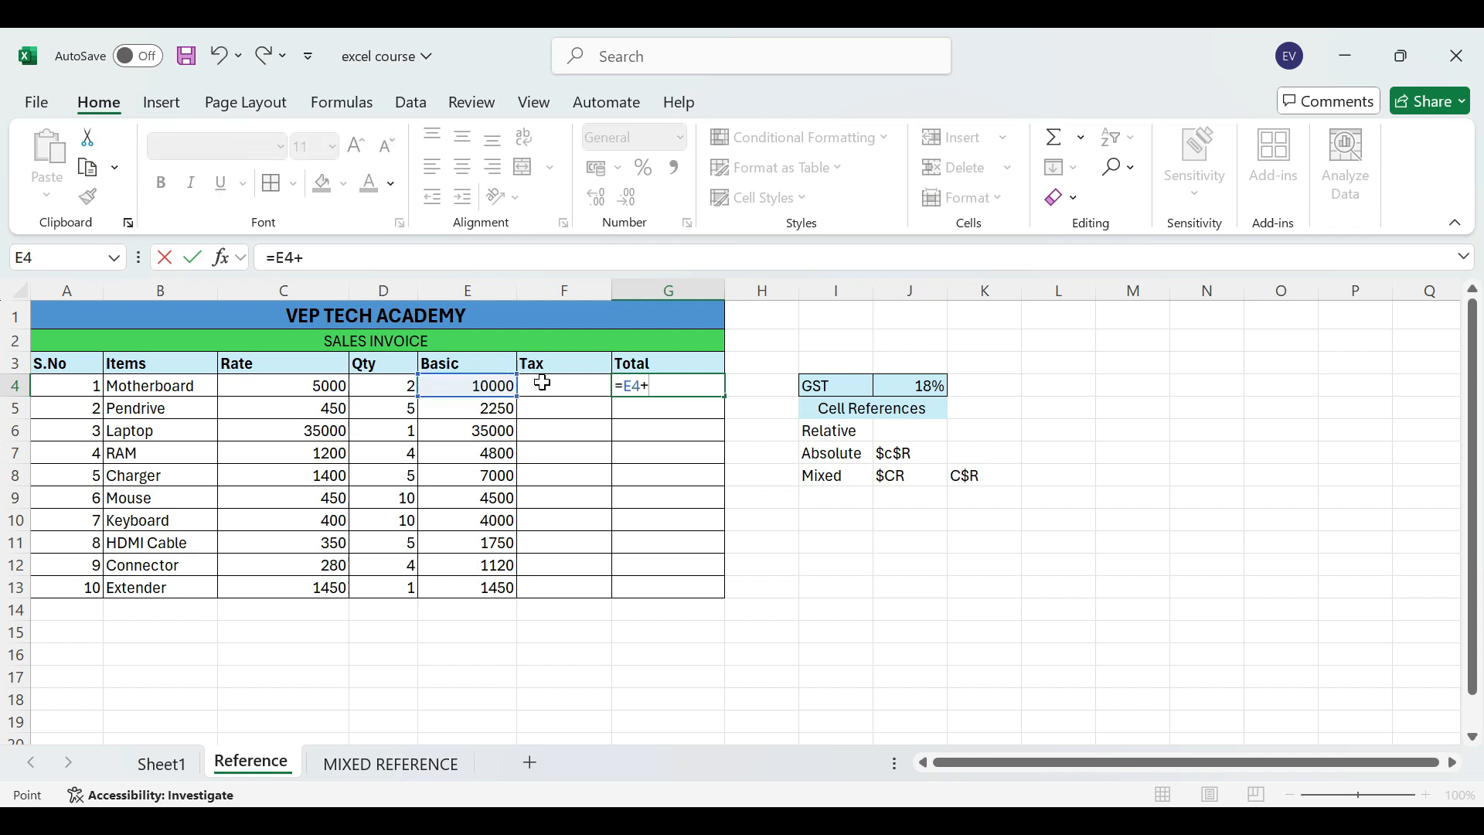
pyautogui.click(544, 383)
pyautogui.press('Return')
pyautogui.click(687, 384)
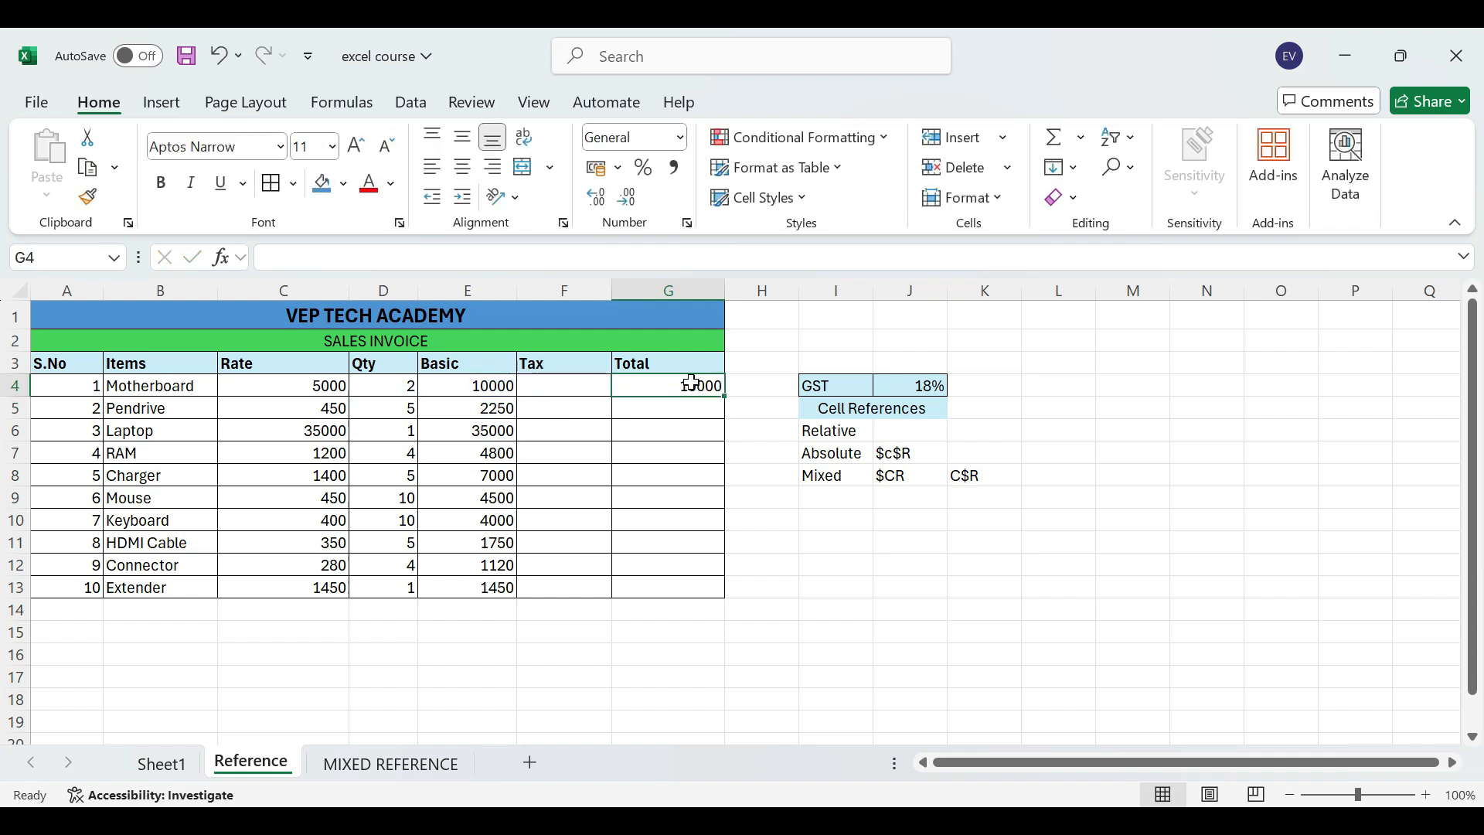
pyautogui.moveTo(726, 401); pyautogui.dragTo(815, 596)
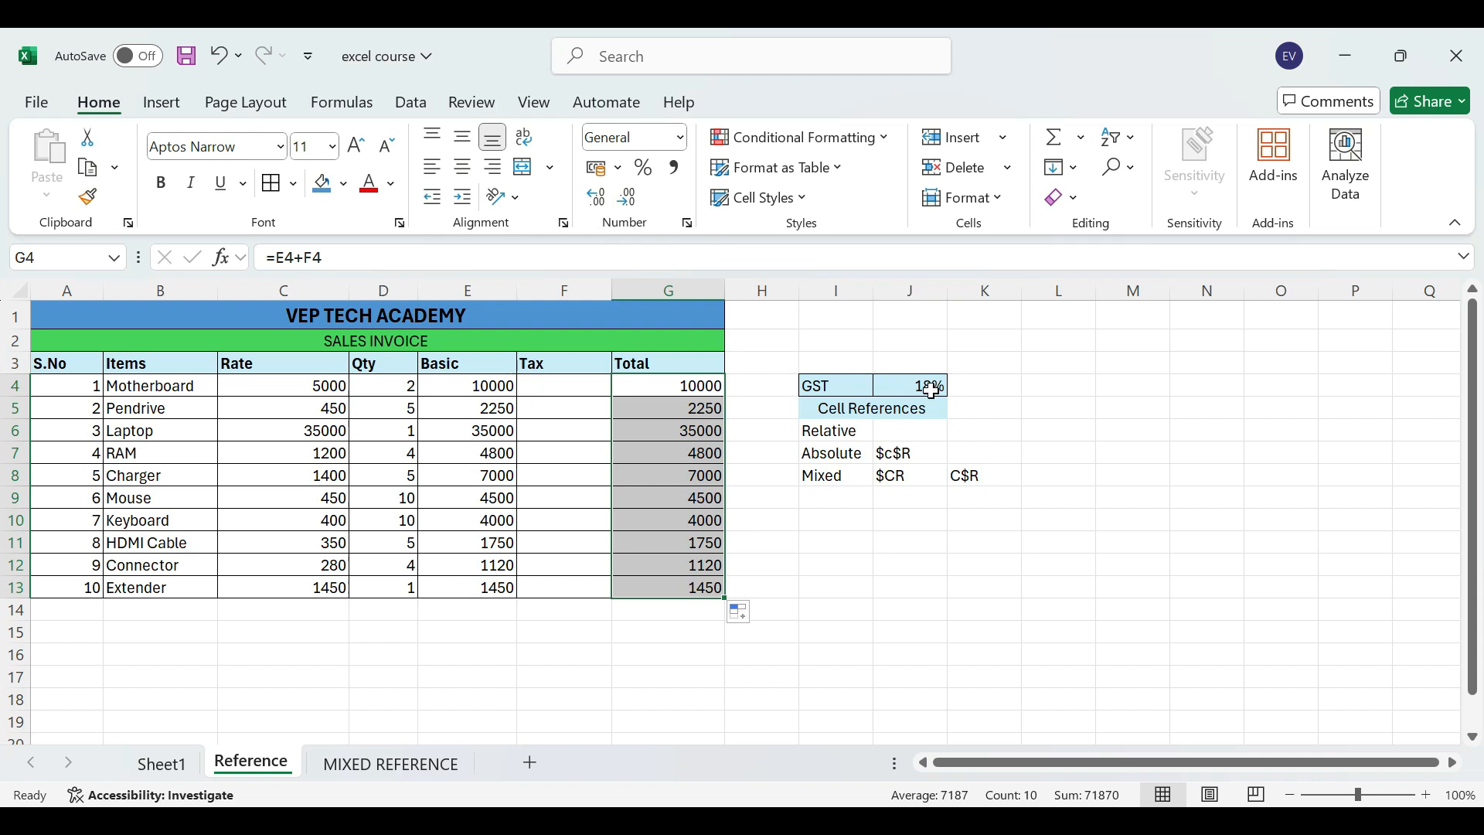
# Calculate the Motherboard's Tax in F4 by multiplying its Basic amount by the GST rate with =E4*J4
pyautogui.click(569, 386)
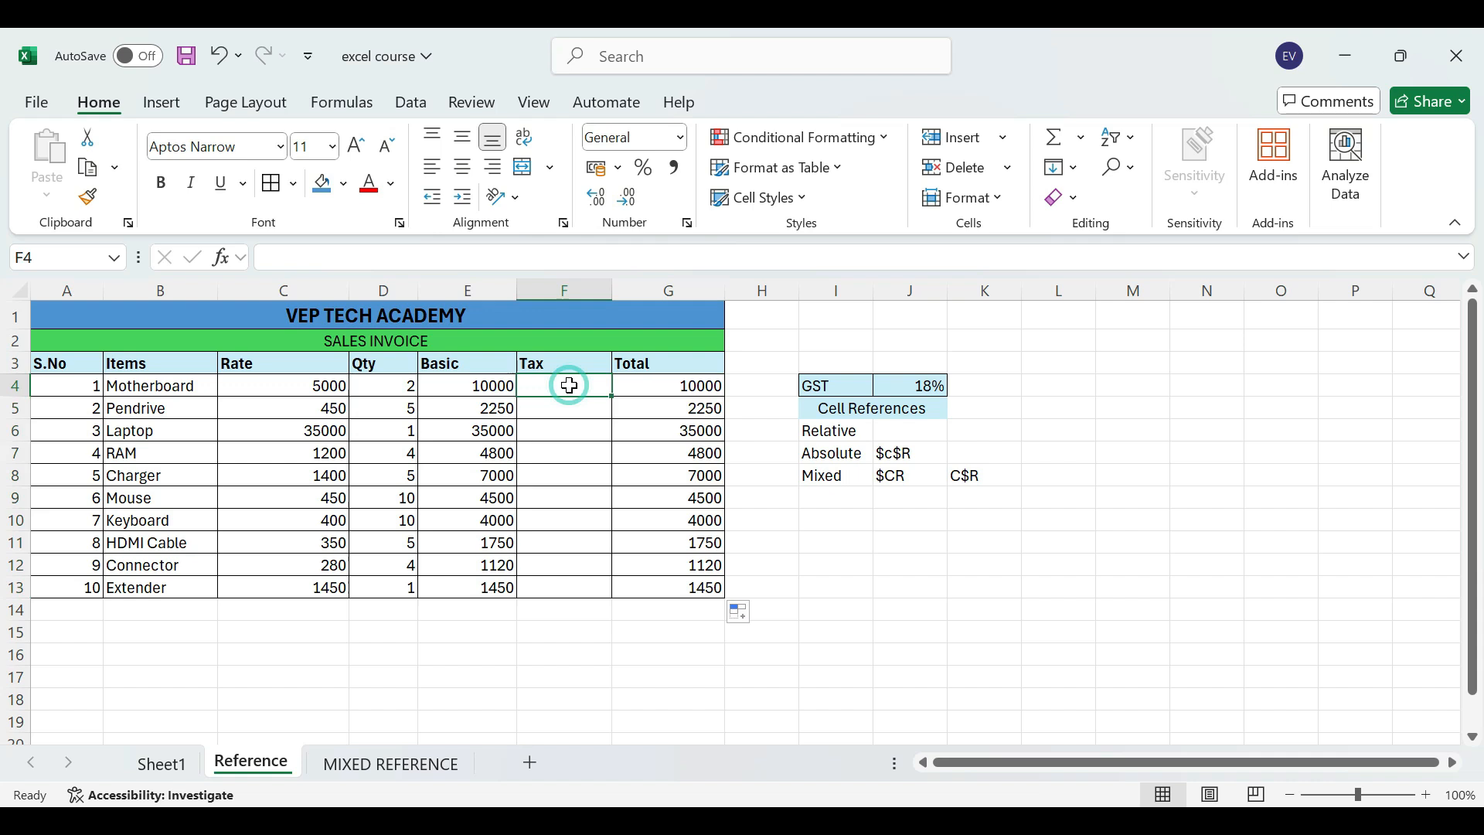
pyautogui.write('=')
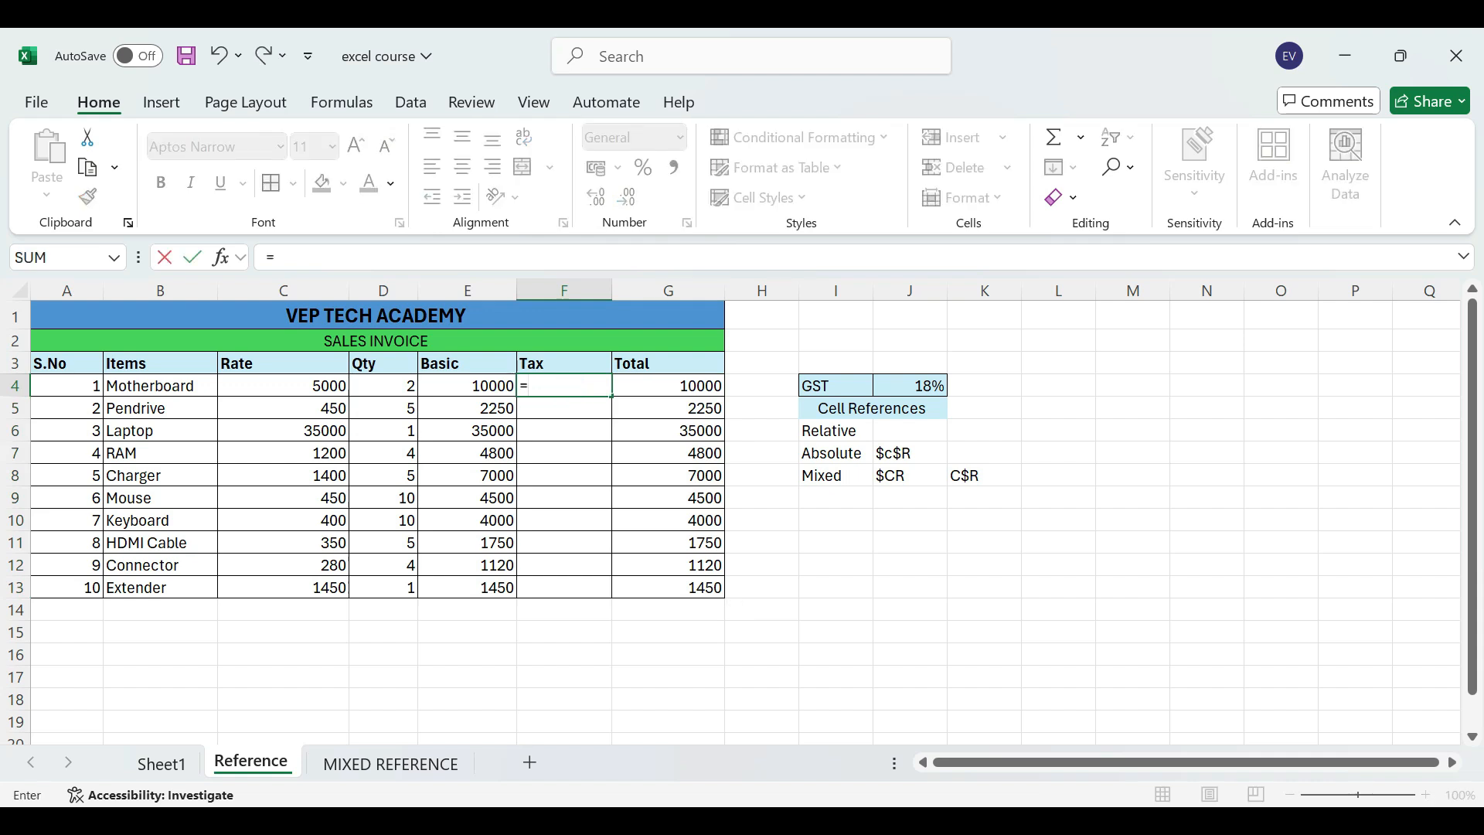
pyautogui.click(495, 385)
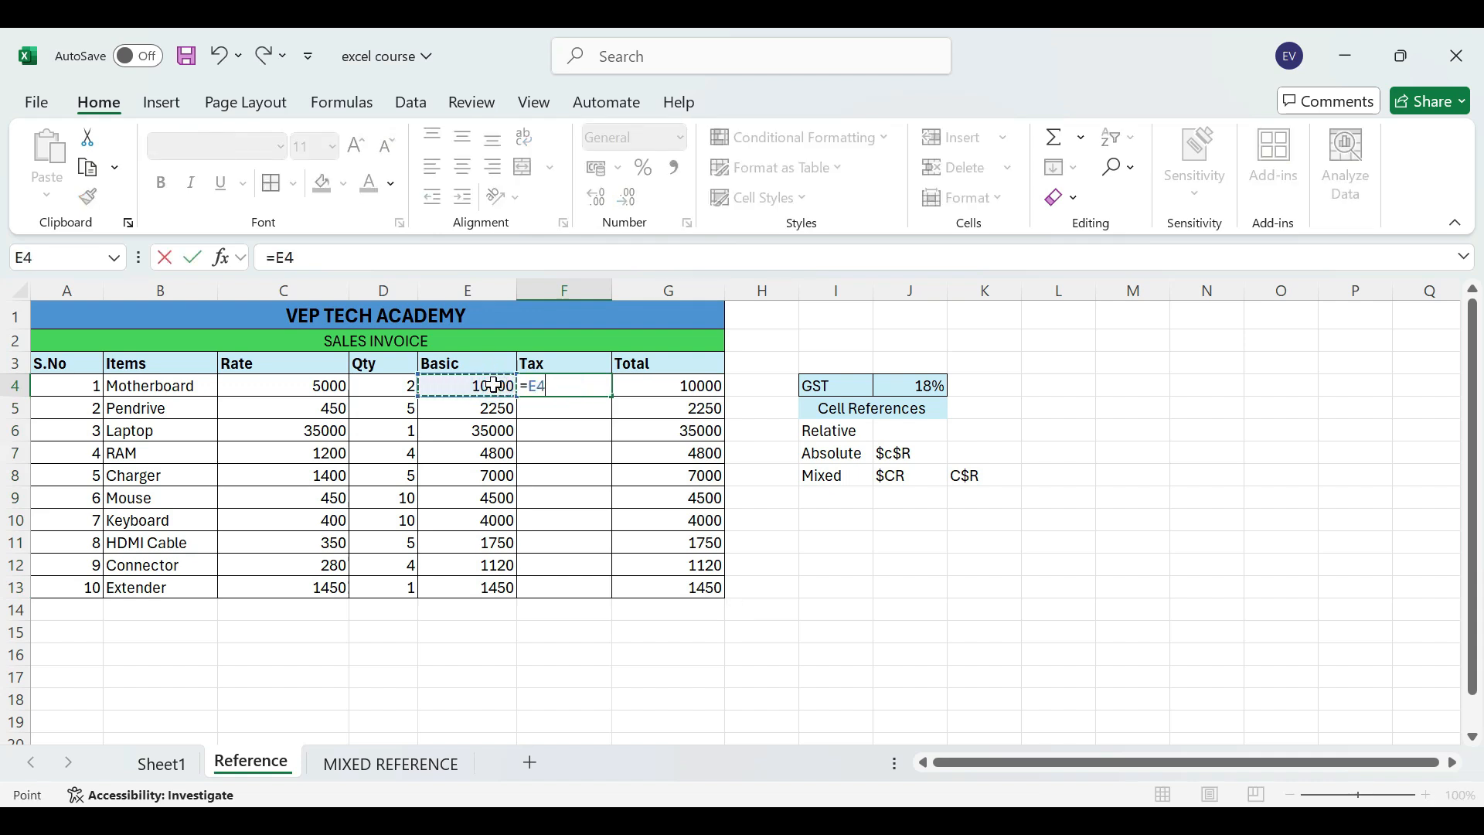
pyautogui.write('*')
pyautogui.click(927, 387)
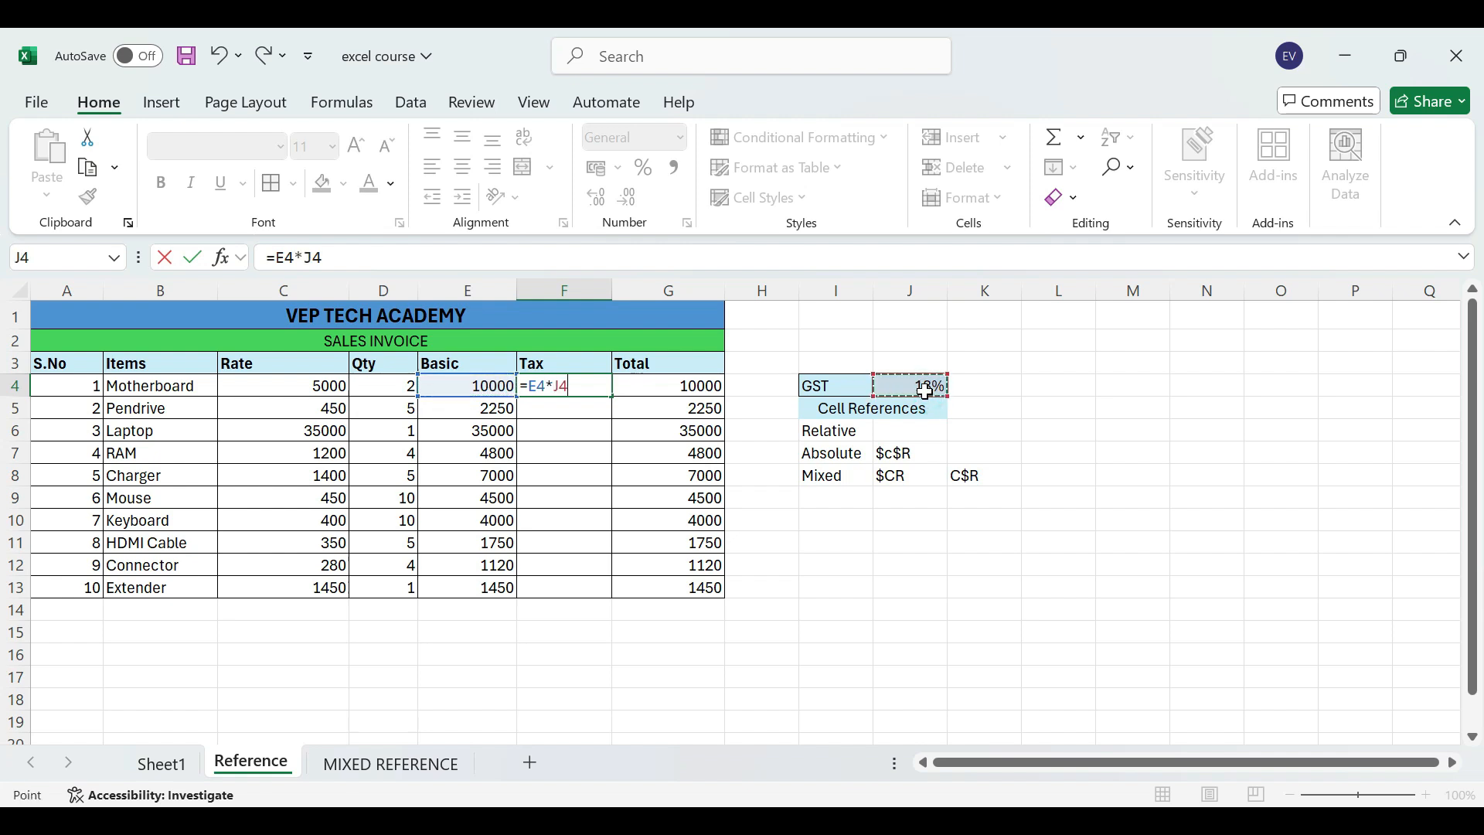
pyautogui.press('Return')
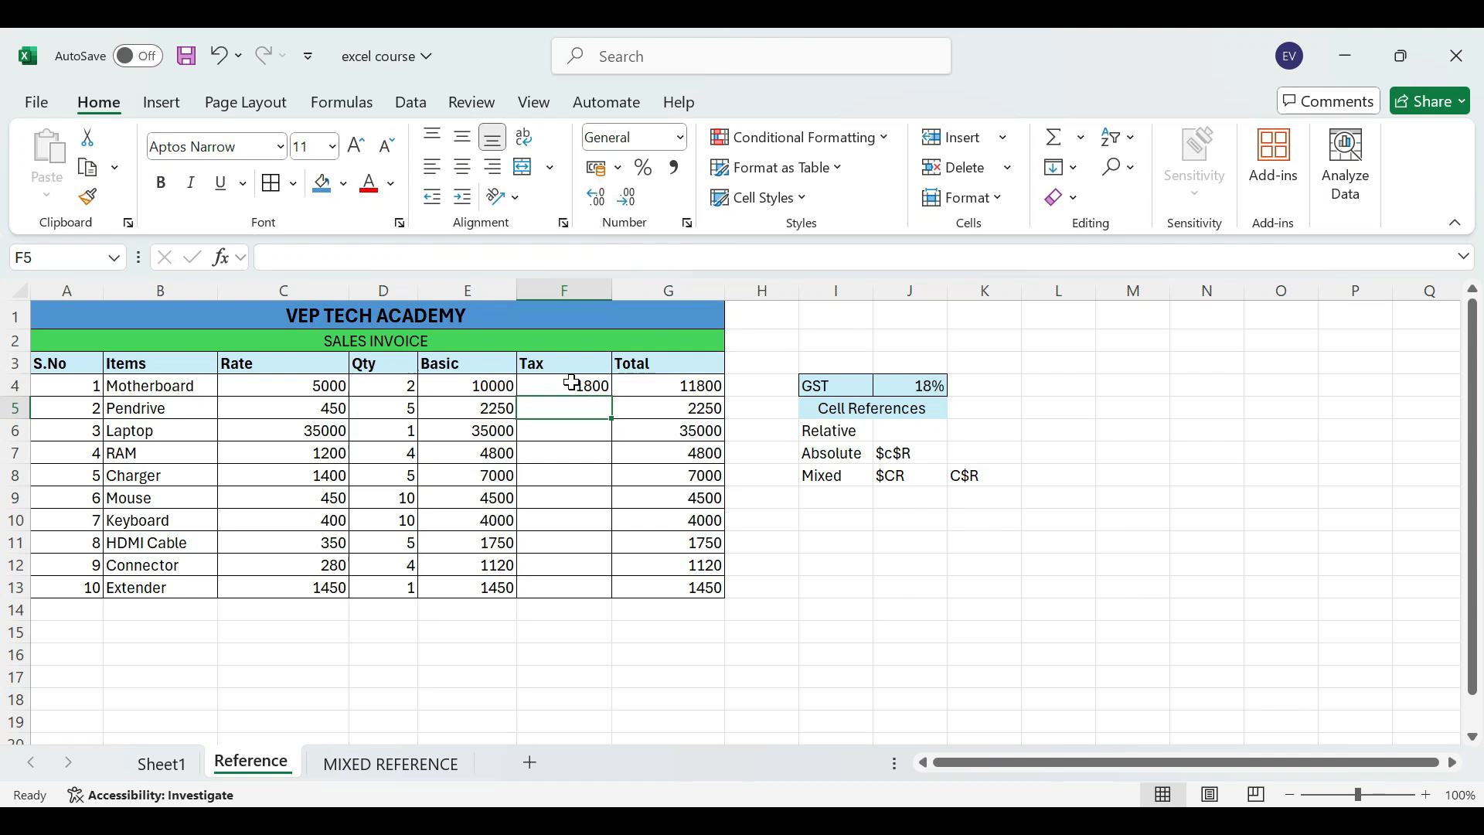
# Try filling the relative Tax formula from F4 down to F13 and inspect the references in F6 and F10
pyautogui.click(608, 390)
pyautogui.moveTo(612, 396); pyautogui.dragTo(608, 591)
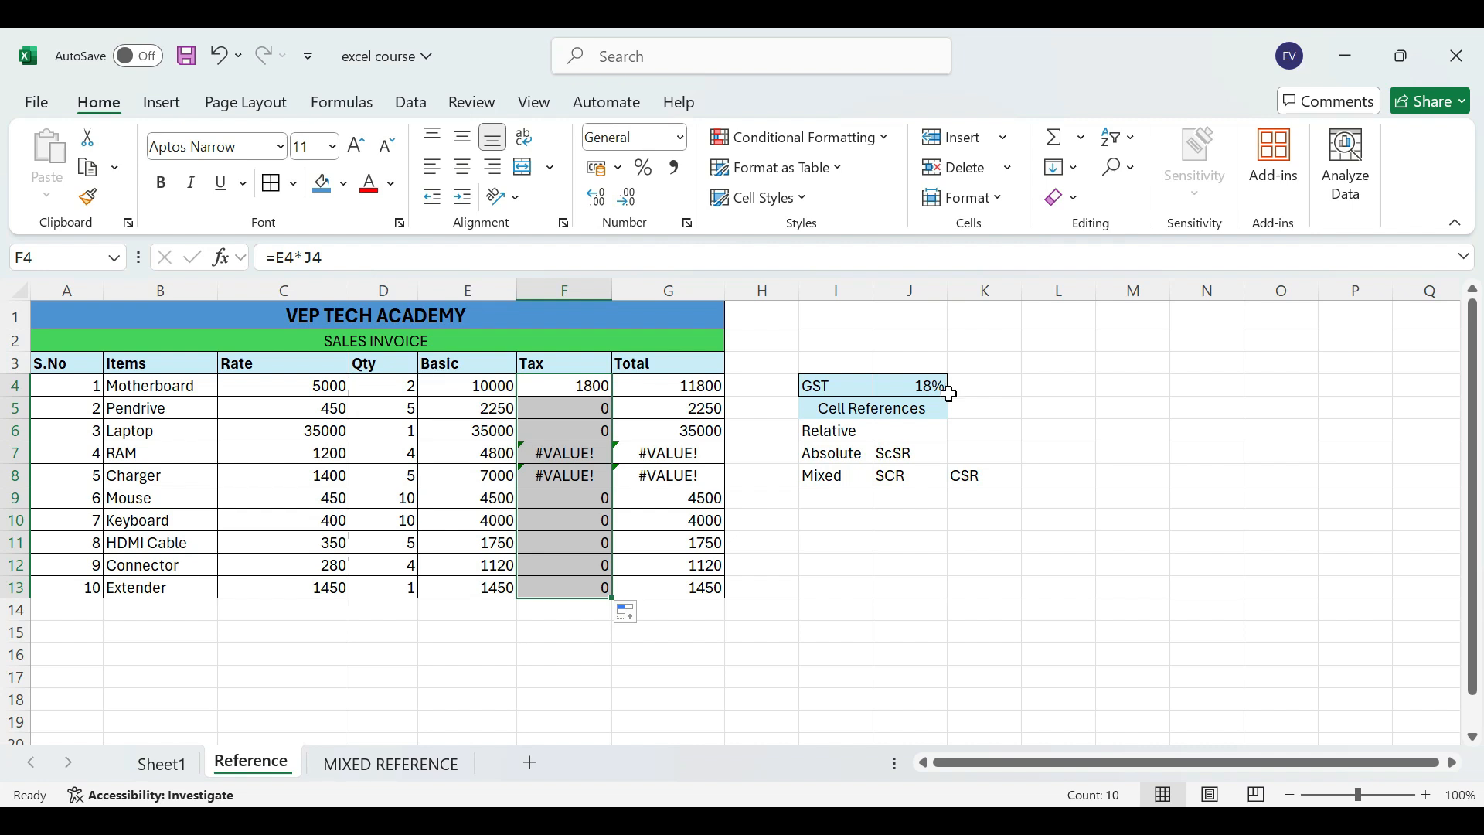
pyautogui.doubleClick(545, 431)
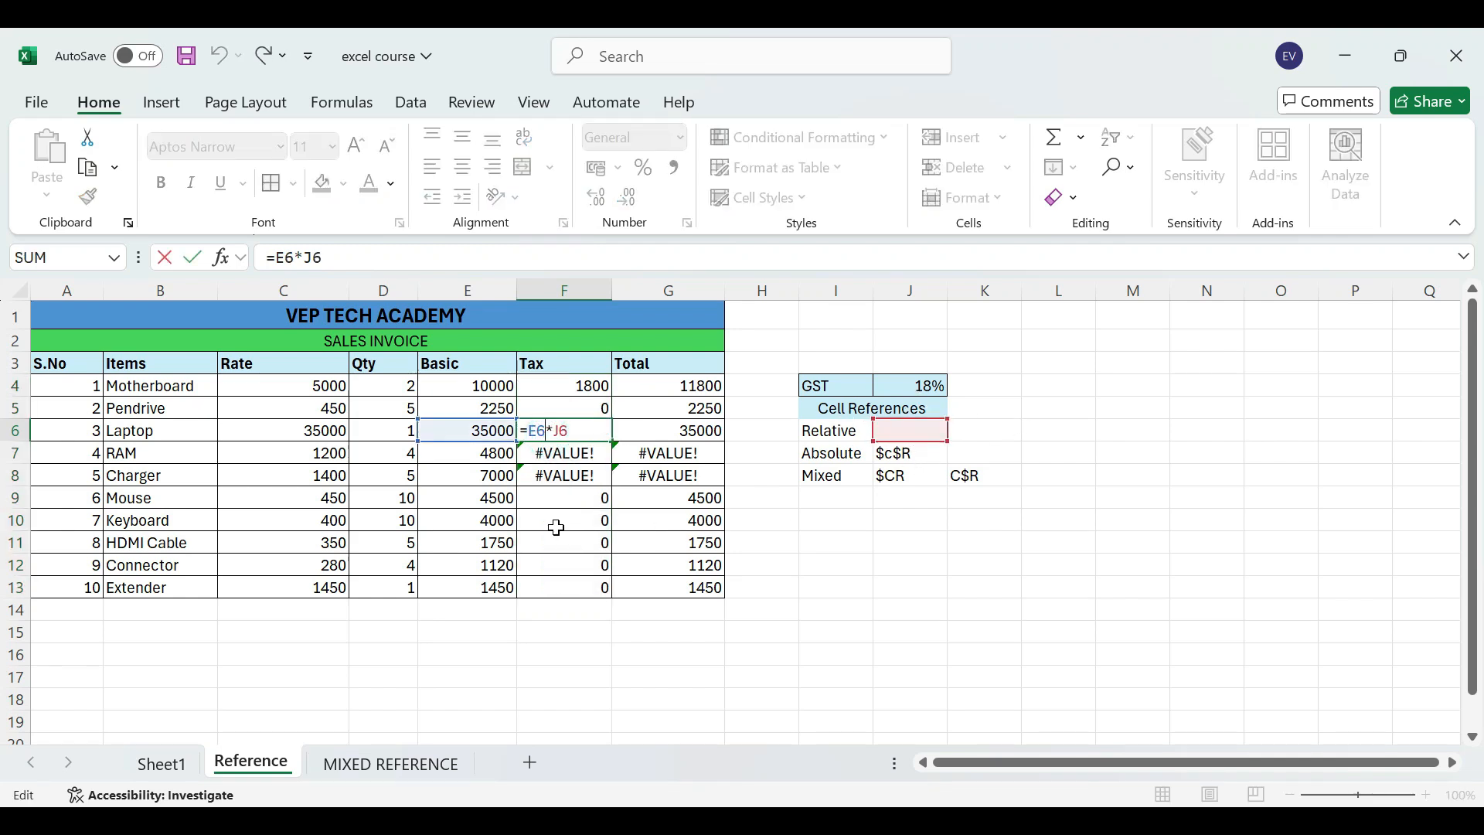
pyautogui.click(508, 523)
pyautogui.doubleClick(541, 520)
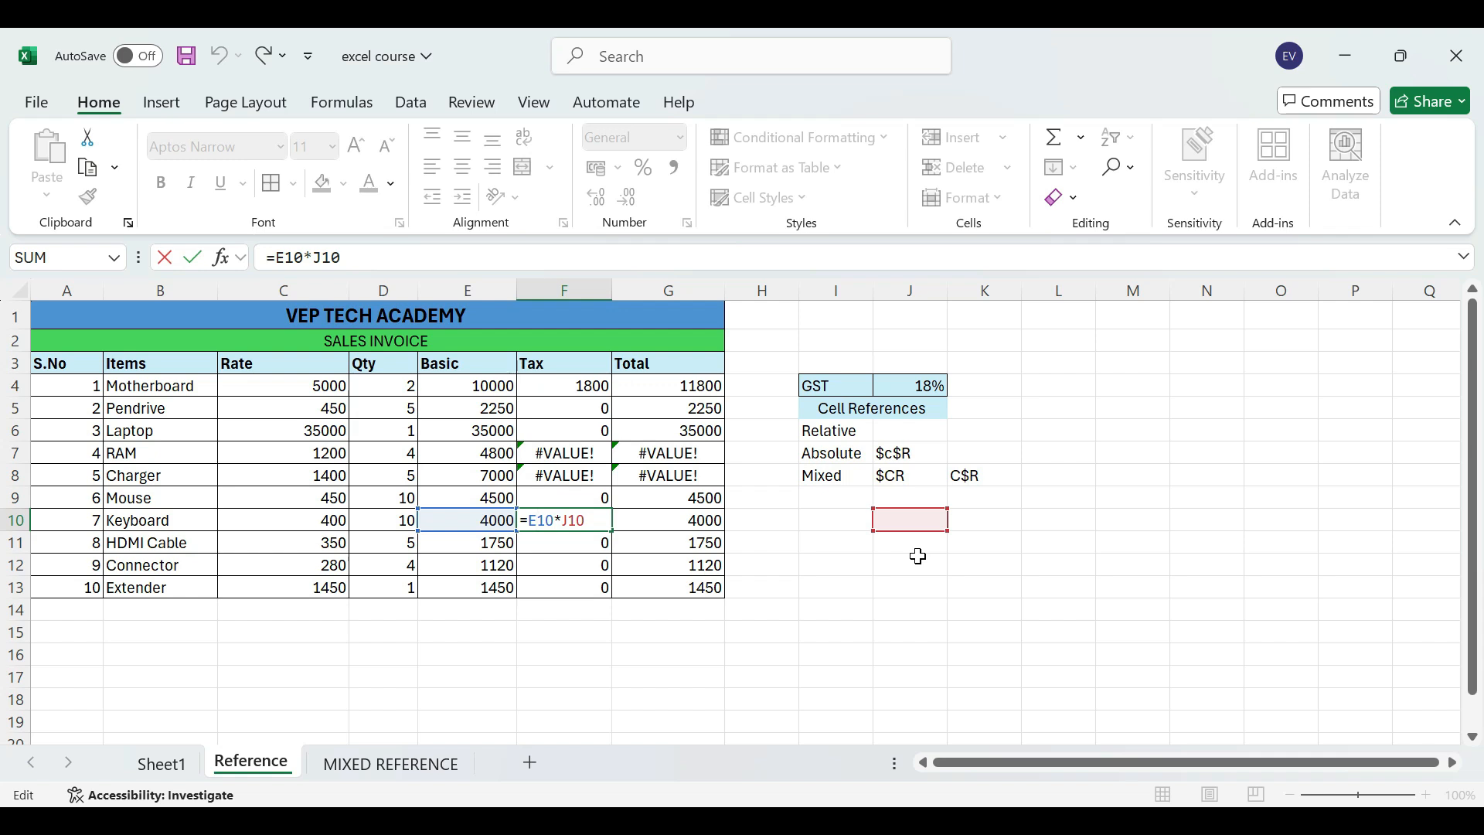
# Review the GST rate cell J4 and the absolute reference pattern $c$R in J7
pyautogui.click(917, 390)
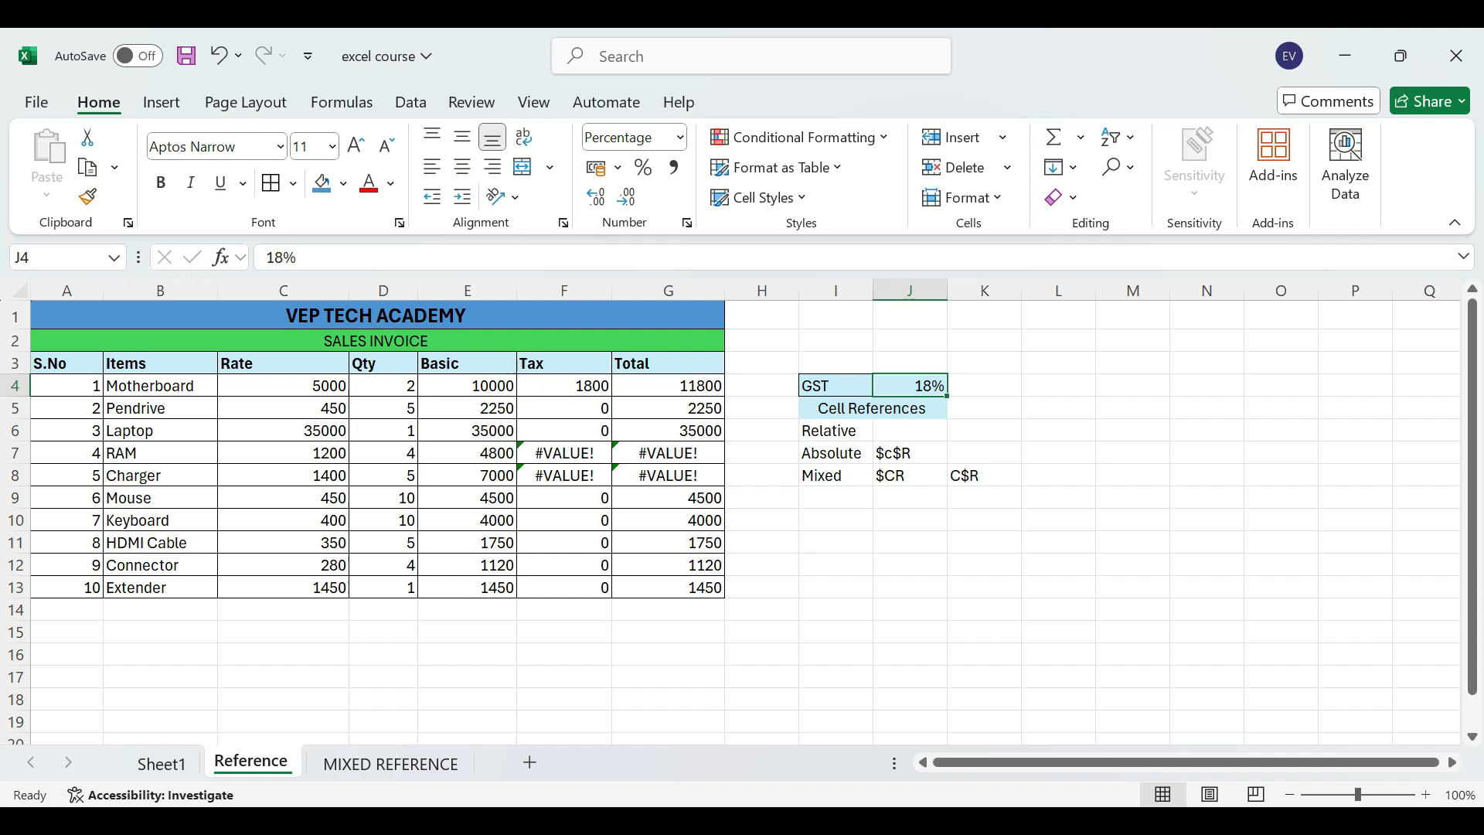
pyautogui.doubleClick(897, 453)
pyautogui.doubleClick(905, 453)
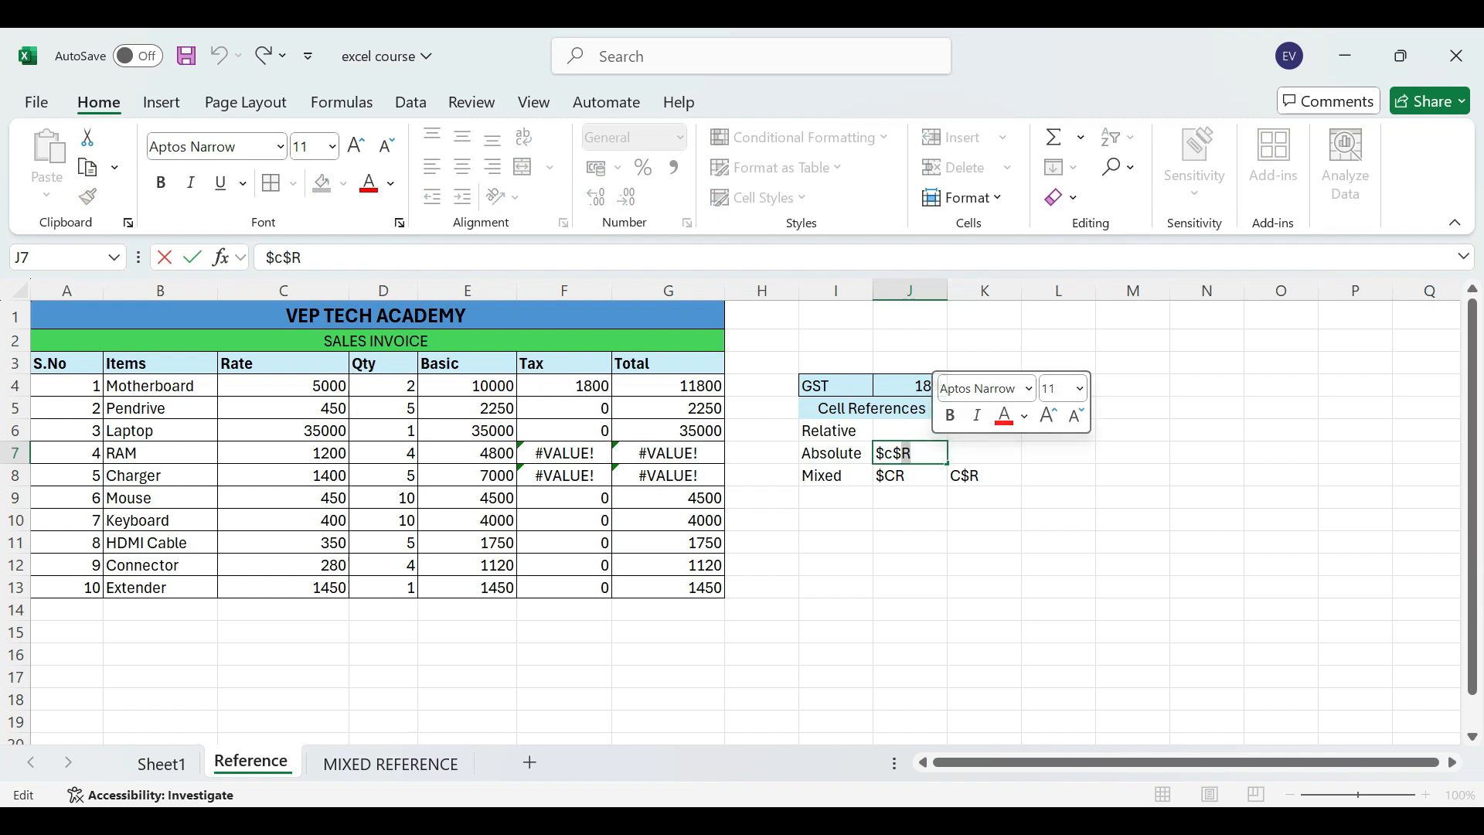
# Make the GST reference absolute by changing the F4 formula to =E4*$J$4, and fill it down to F13
pyautogui.click(590, 382)
pyautogui.doubleClick(590, 382)
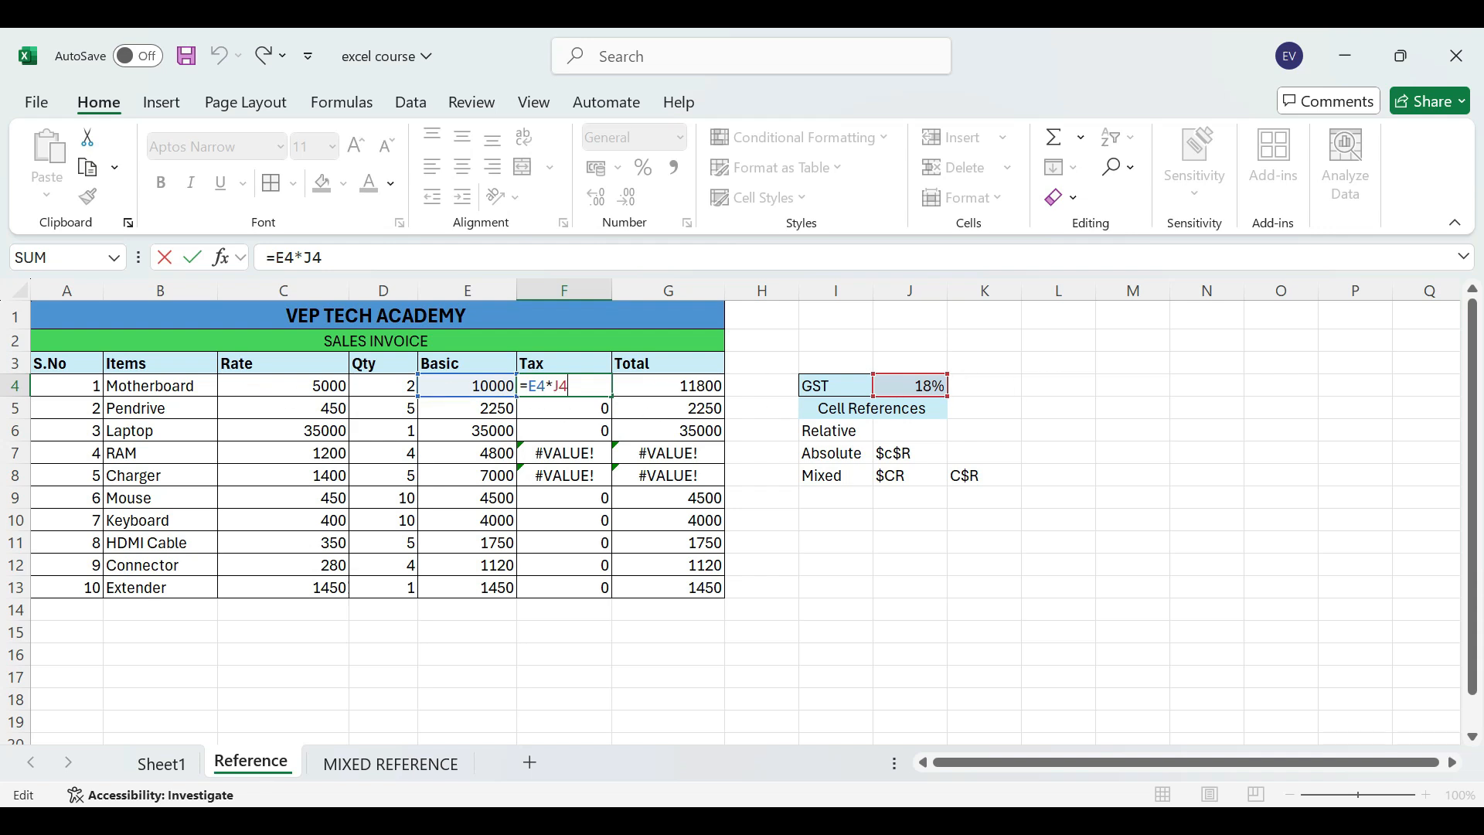
pyautogui.write('$c')
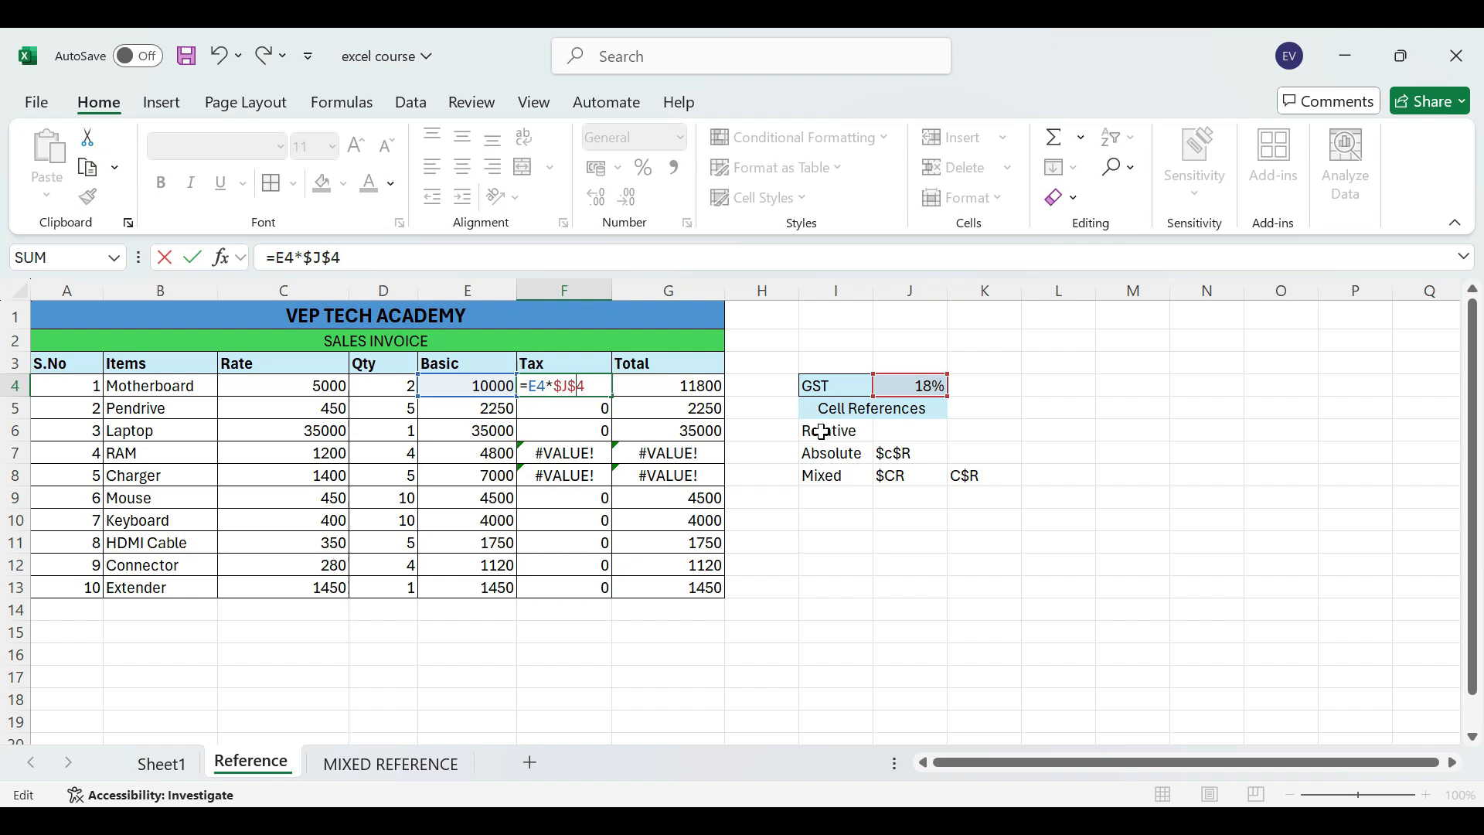
pyautogui.write('$')
pyautogui.press('Return')
pyautogui.click(607, 386)
pyautogui.moveTo(612, 398); pyautogui.dragTo(634, 606)
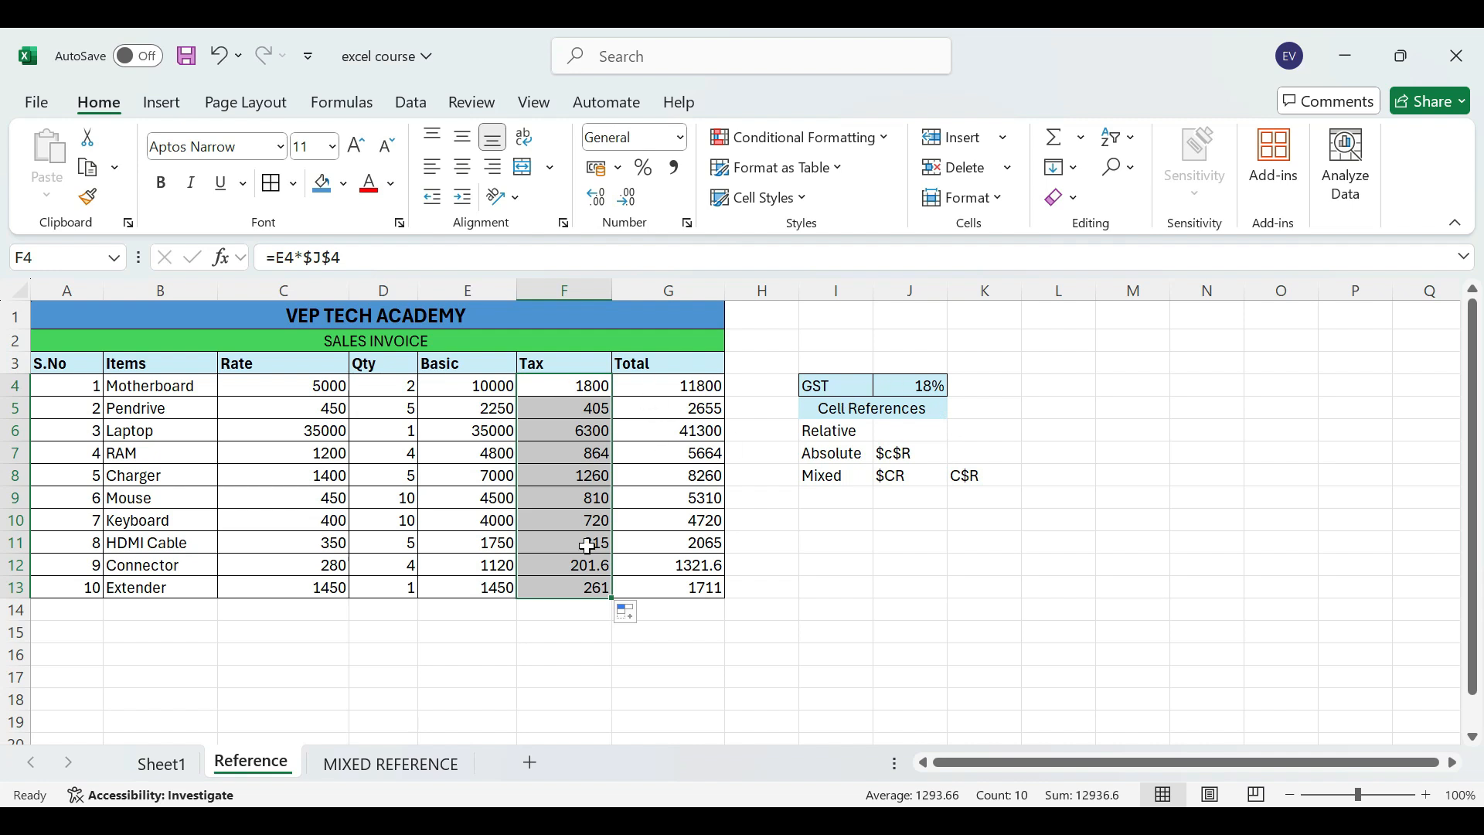
# Inspect the Tax formulas in F8 and F11 to check which cell the GST reference points to
pyautogui.click(570, 472)
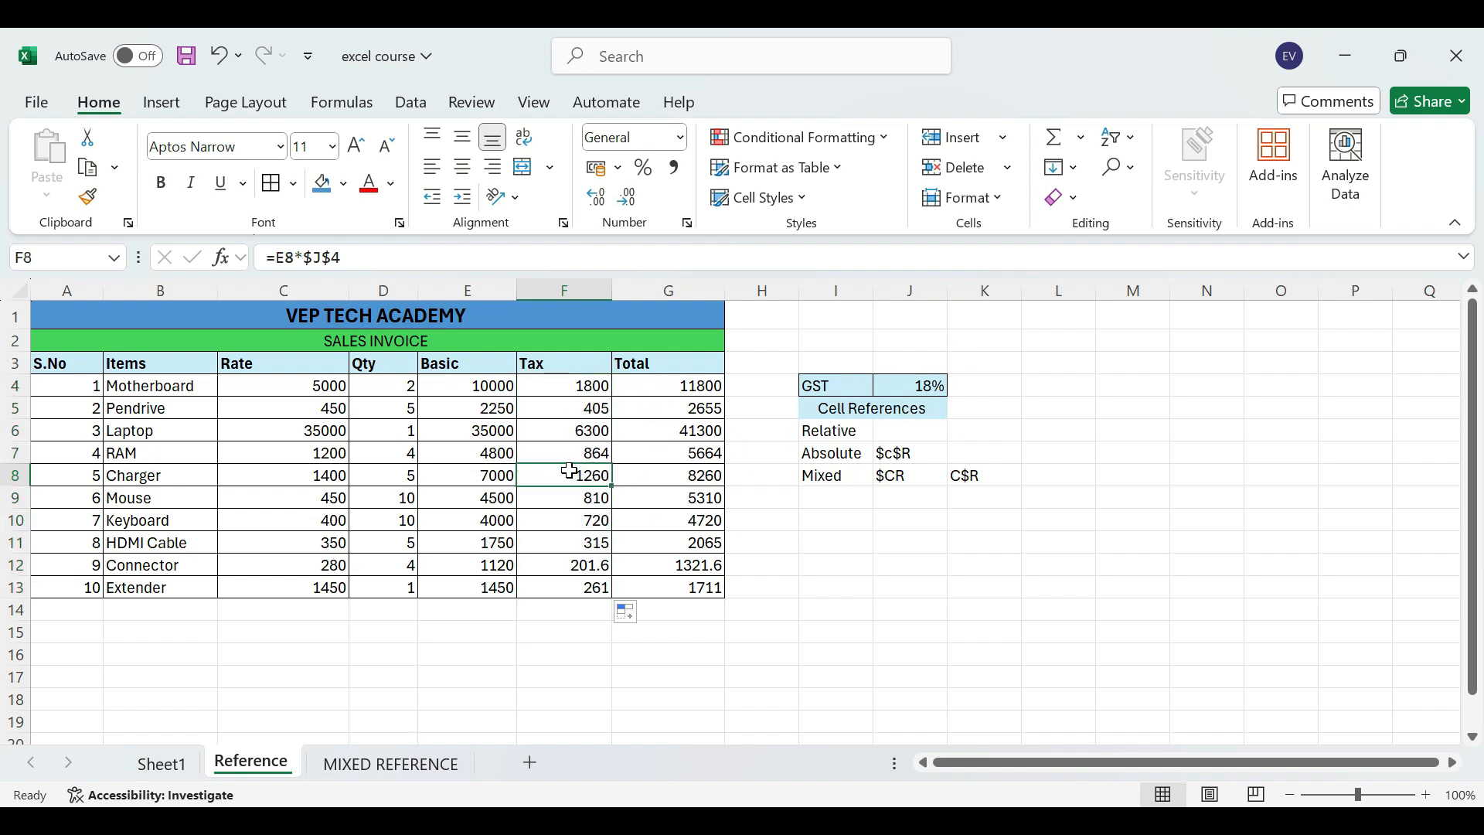
pyautogui.doubleClick(569, 473)
pyautogui.doubleClick(610, 545)
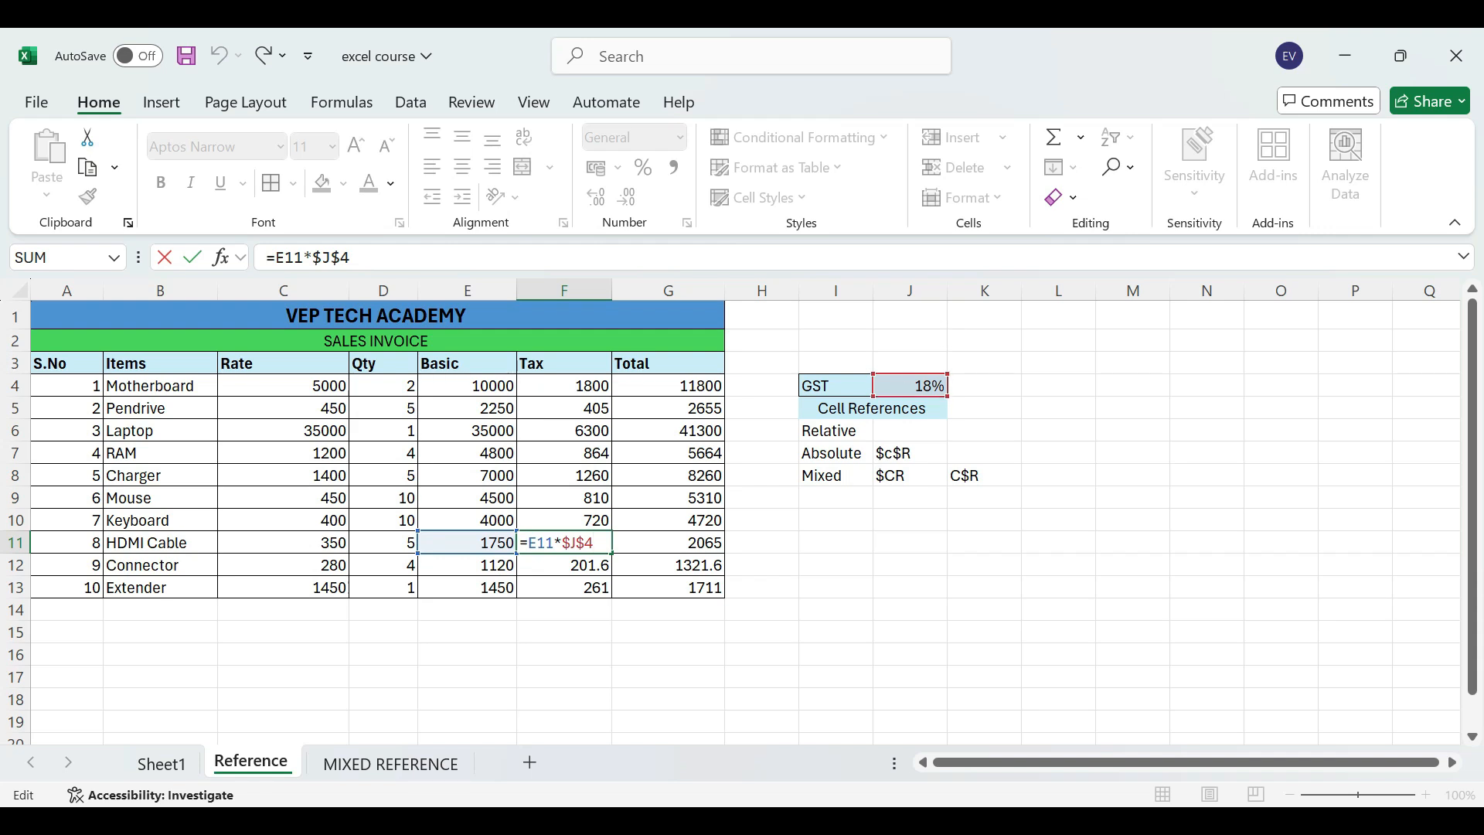
# Switch to the MIXED REFERENCE worksheet
pyautogui.click(384, 776)
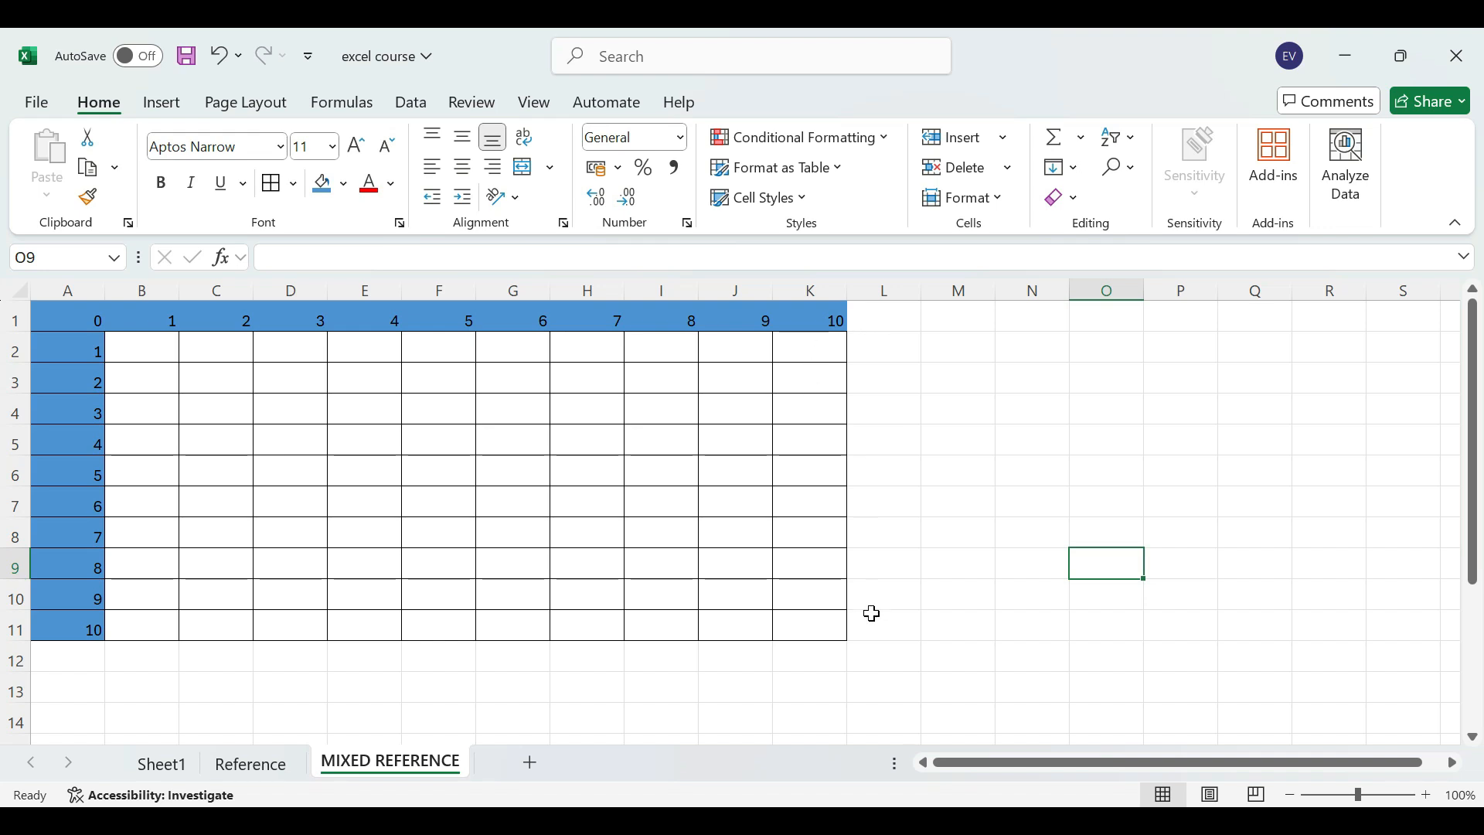
# Examine the number headers of the multiplication grid in column A and row 1
pyautogui.click(87, 325)
pyautogui.moveTo(87, 325); pyautogui.dragTo(90, 616)
pyautogui.click(94, 323)
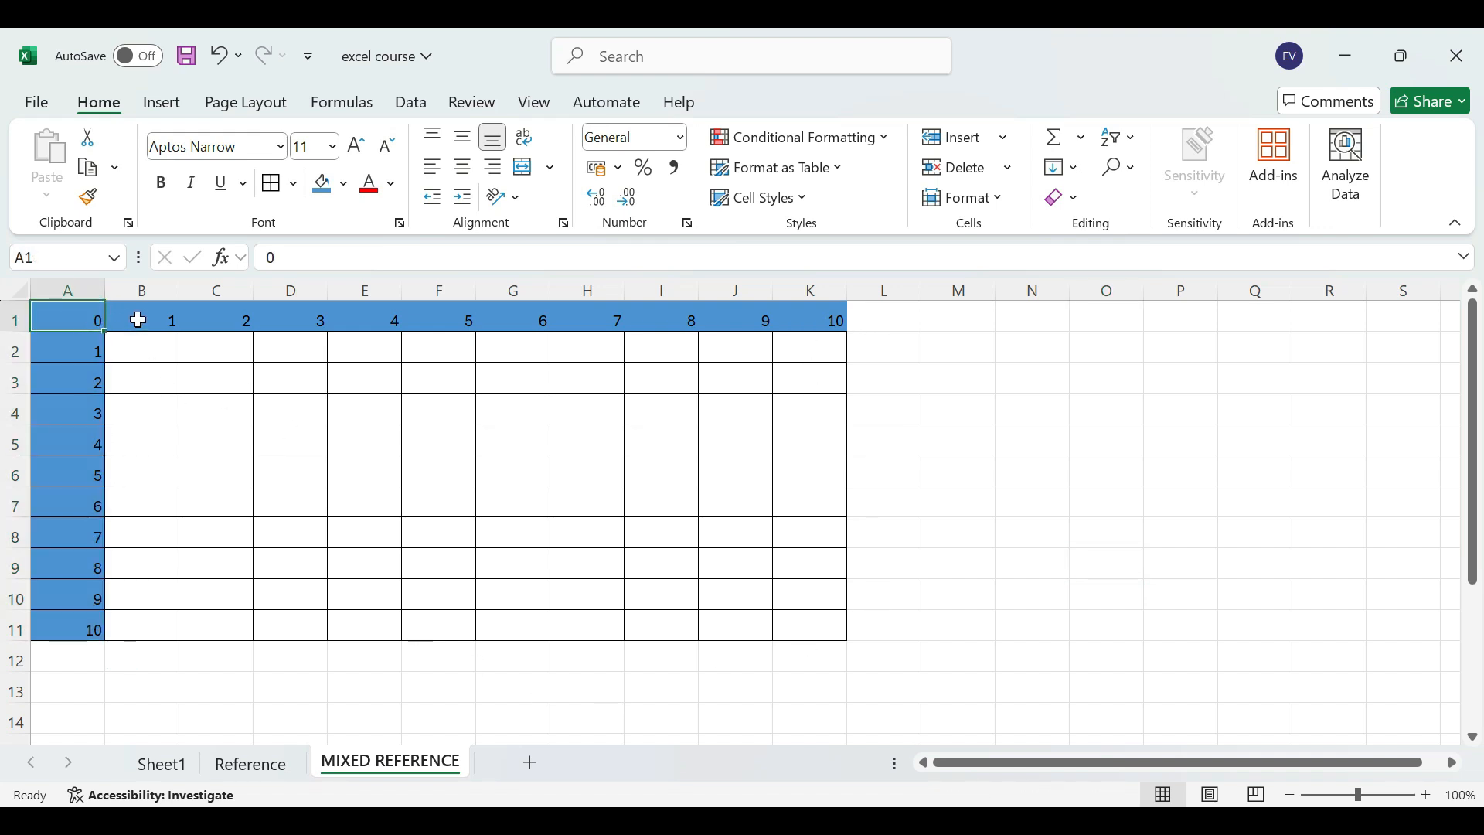
pyautogui.moveTo(138, 320); pyautogui.dragTo(851, 322)
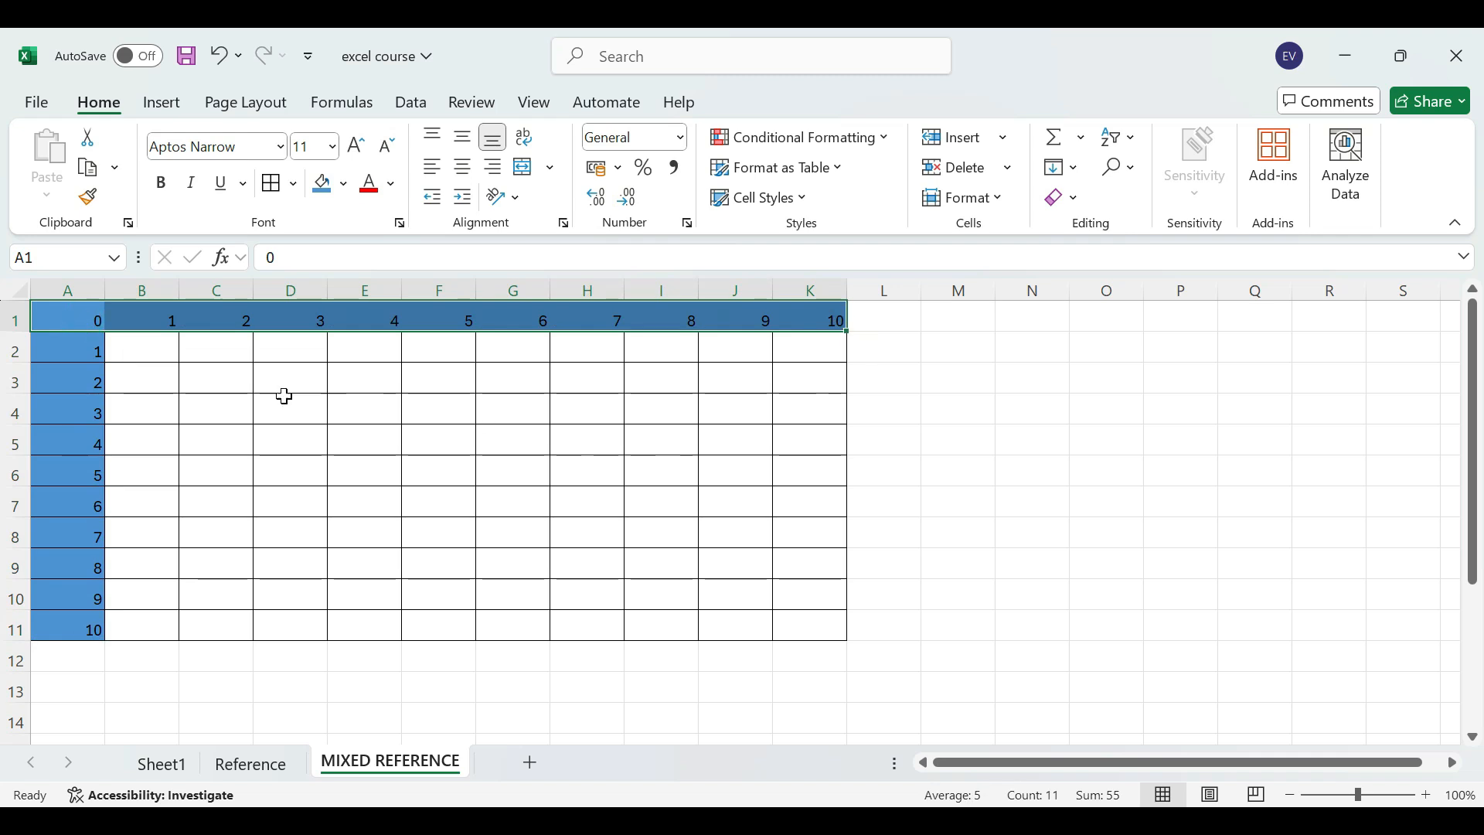
# Enter the formula =A2*B1 in B2 and fill it down to B11
pyautogui.click(163, 352)
pyautogui.write('=')
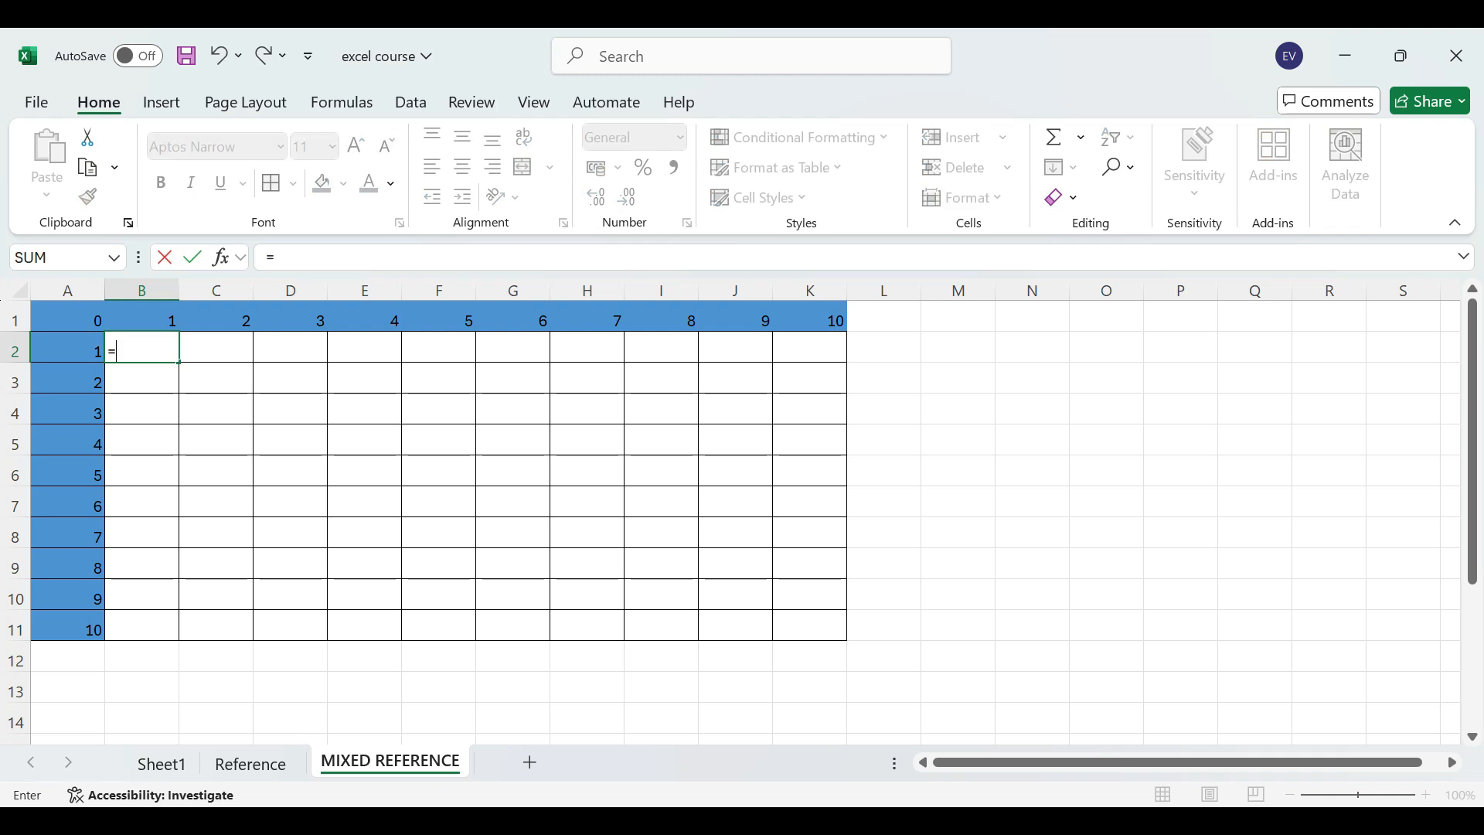
pyautogui.click(60, 348)
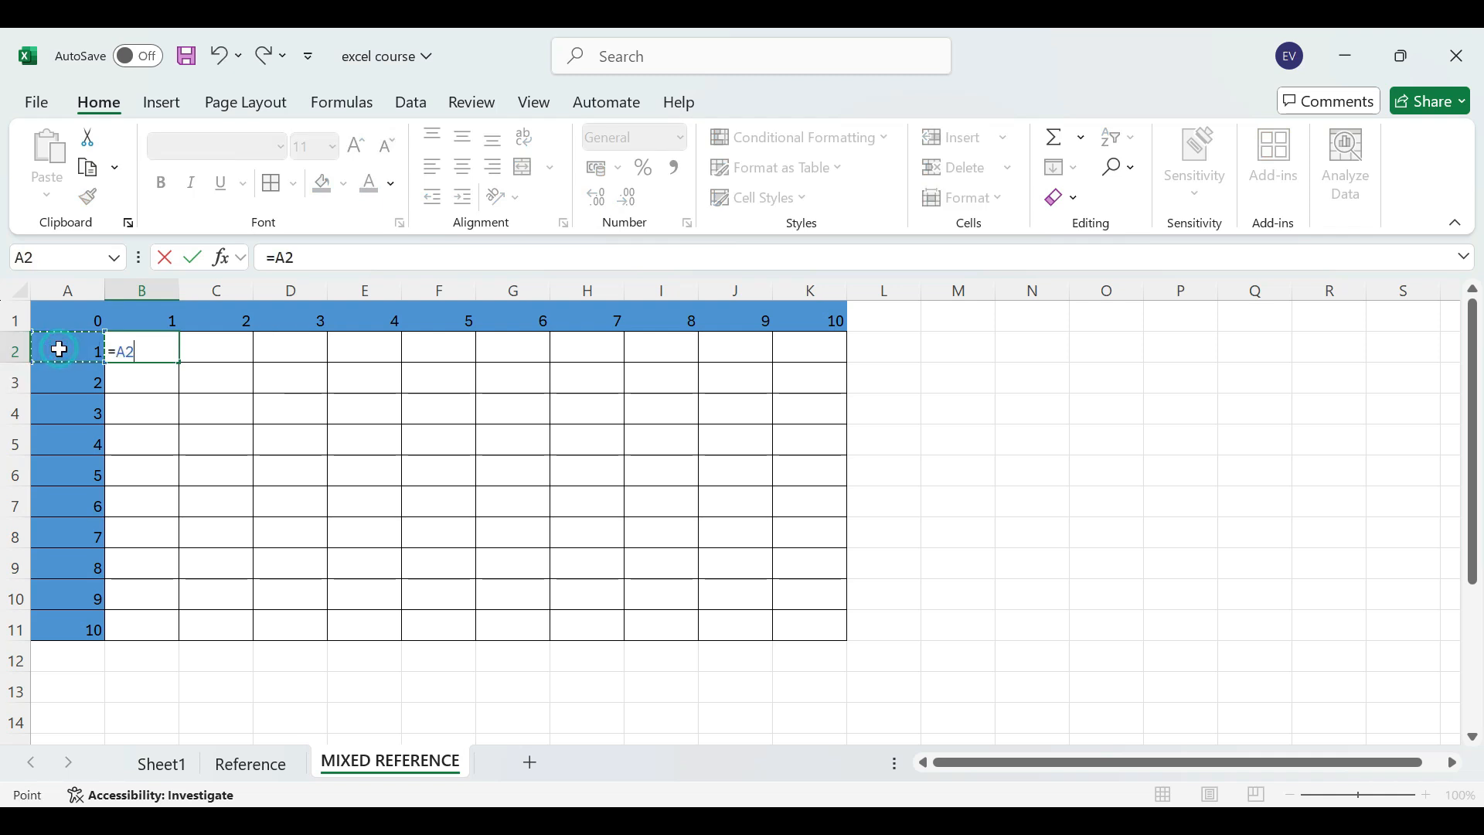
pyautogui.write('*')
pyautogui.click(137, 315)
pyautogui.press('Return')
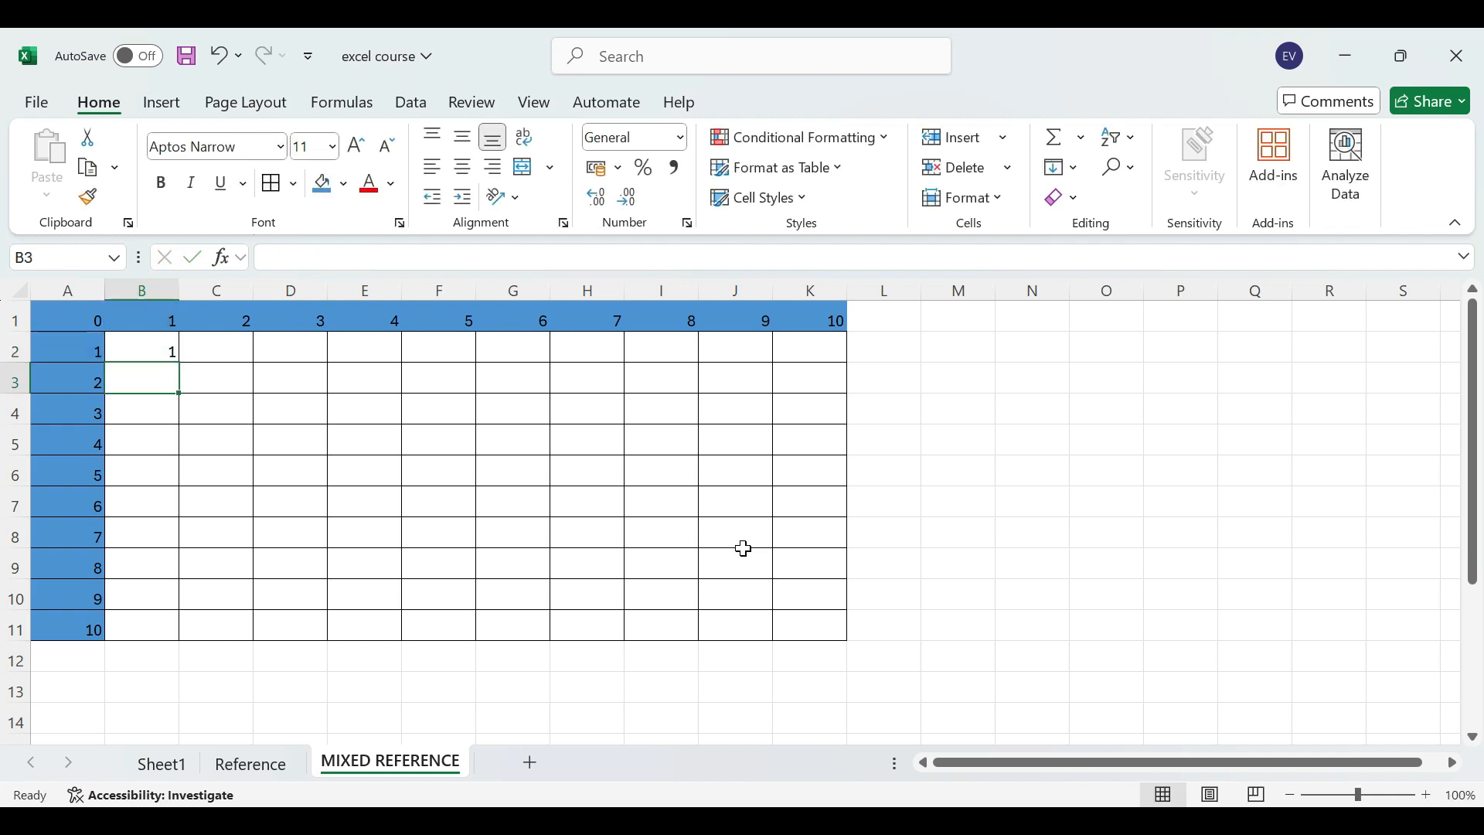
pyautogui.click(163, 346)
pyautogui.moveTo(178, 362); pyautogui.dragTo(188, 635)
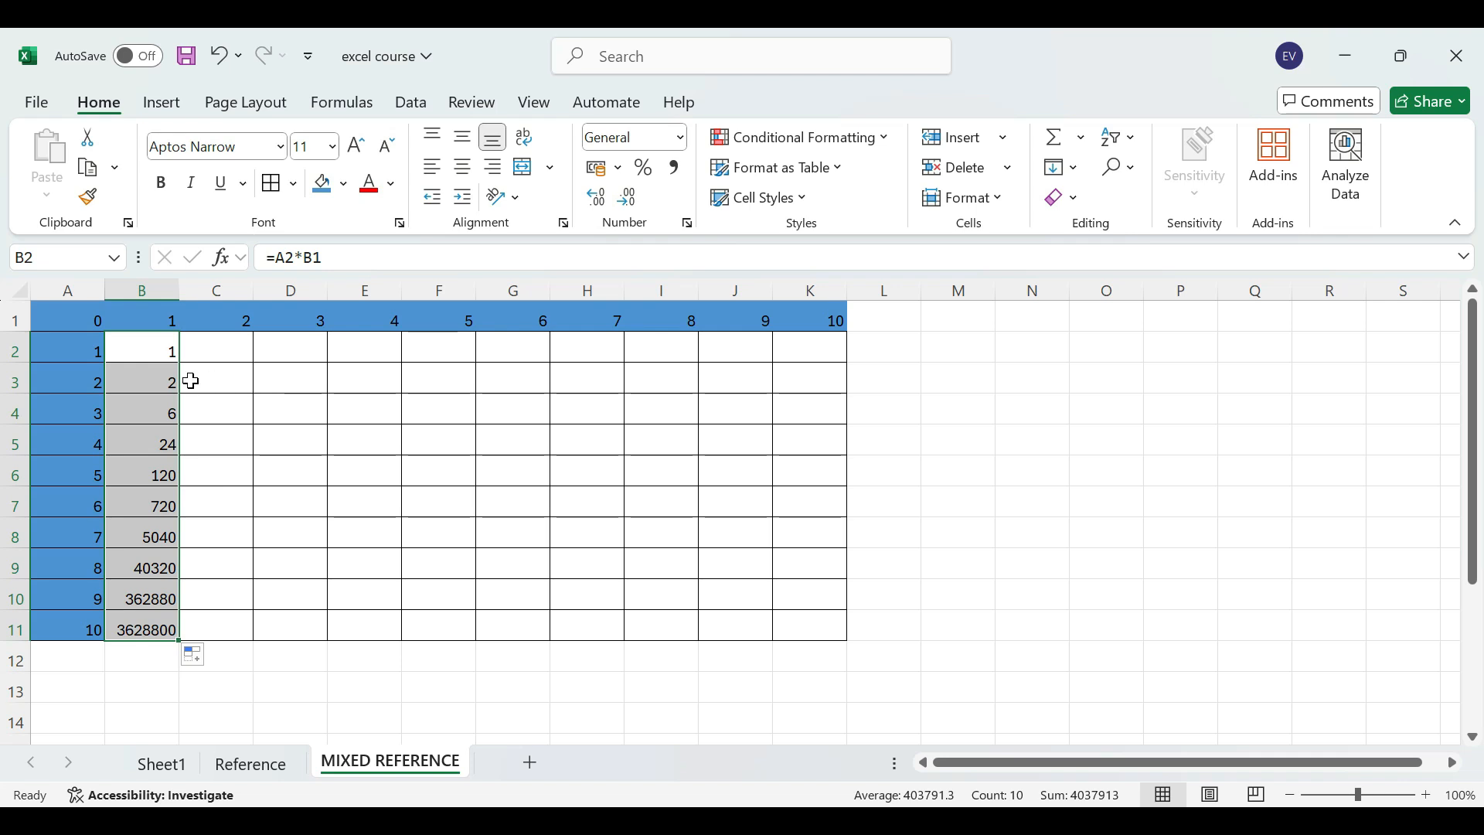
# Inspect the B2 formula and its source cells A2 and B1 to see which row and column parts need locking
pyautogui.doubleClick(152, 344)
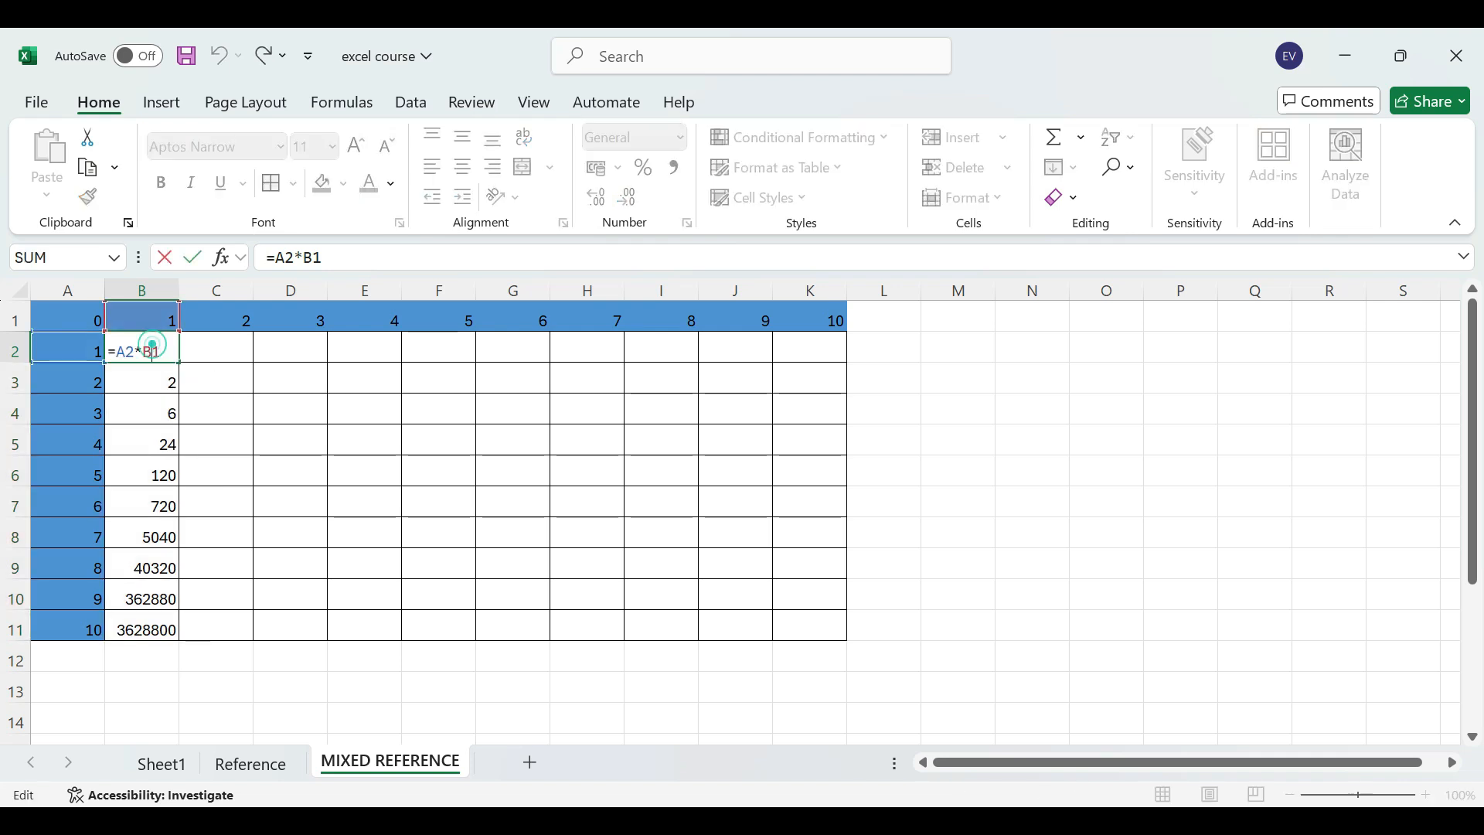
pyautogui.doubleClick(152, 345)
pyautogui.moveTo(152, 346); pyautogui.dragTo(177, 341)
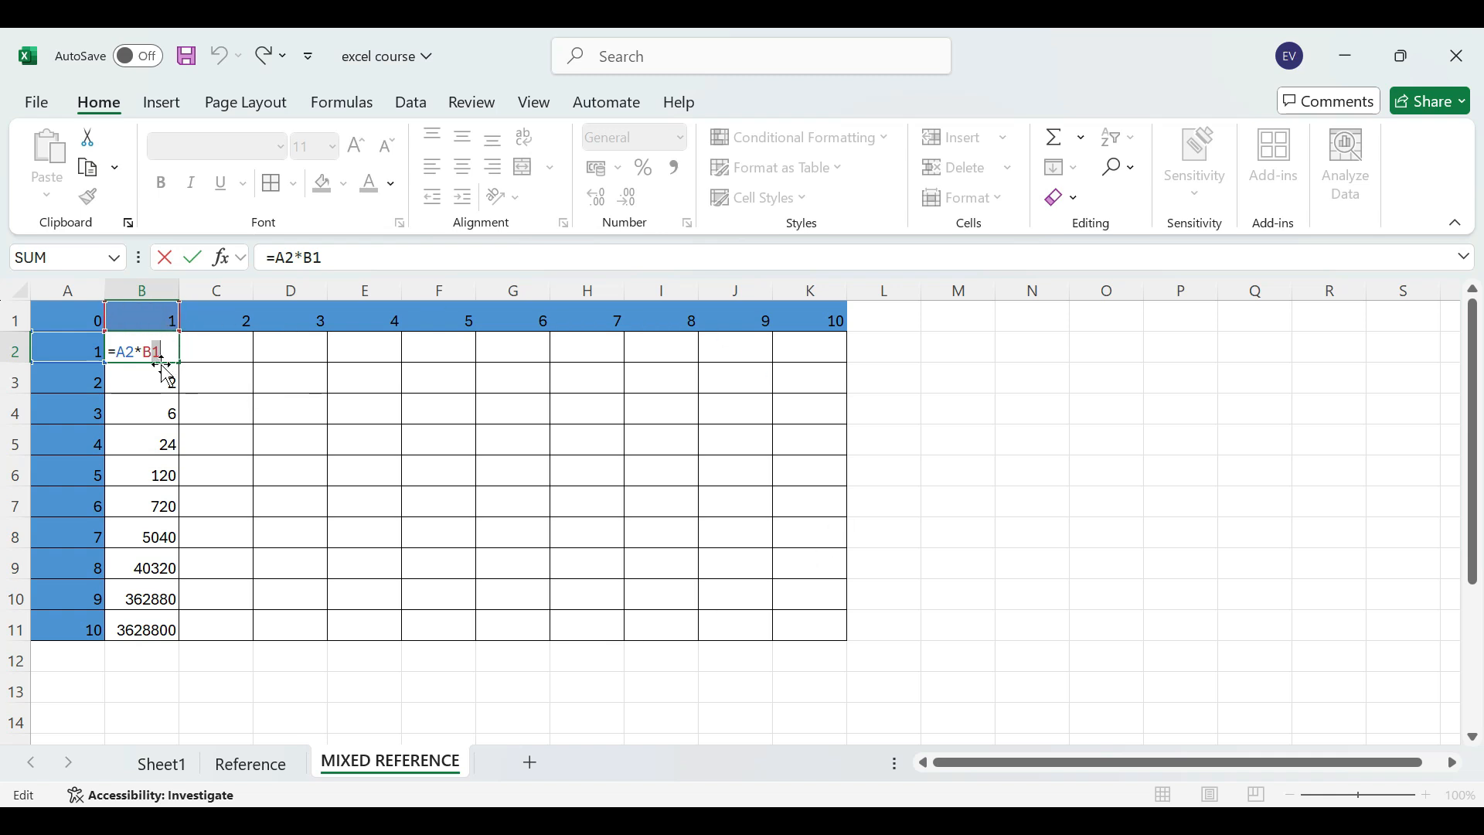
pyautogui.click(73, 352)
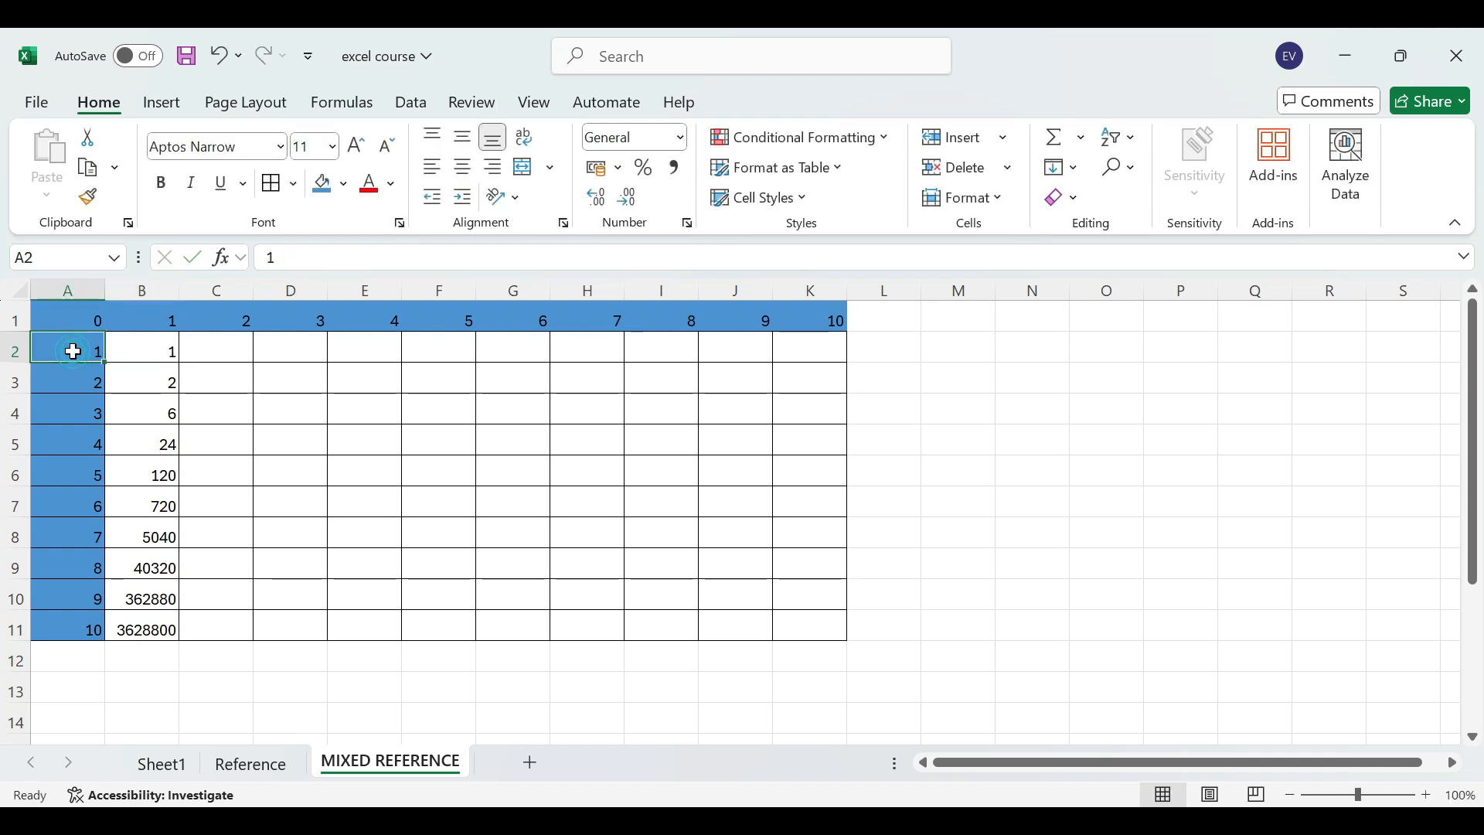
pyautogui.doubleClick(73, 350)
pyautogui.click(135, 339)
pyautogui.doubleClick(150, 311)
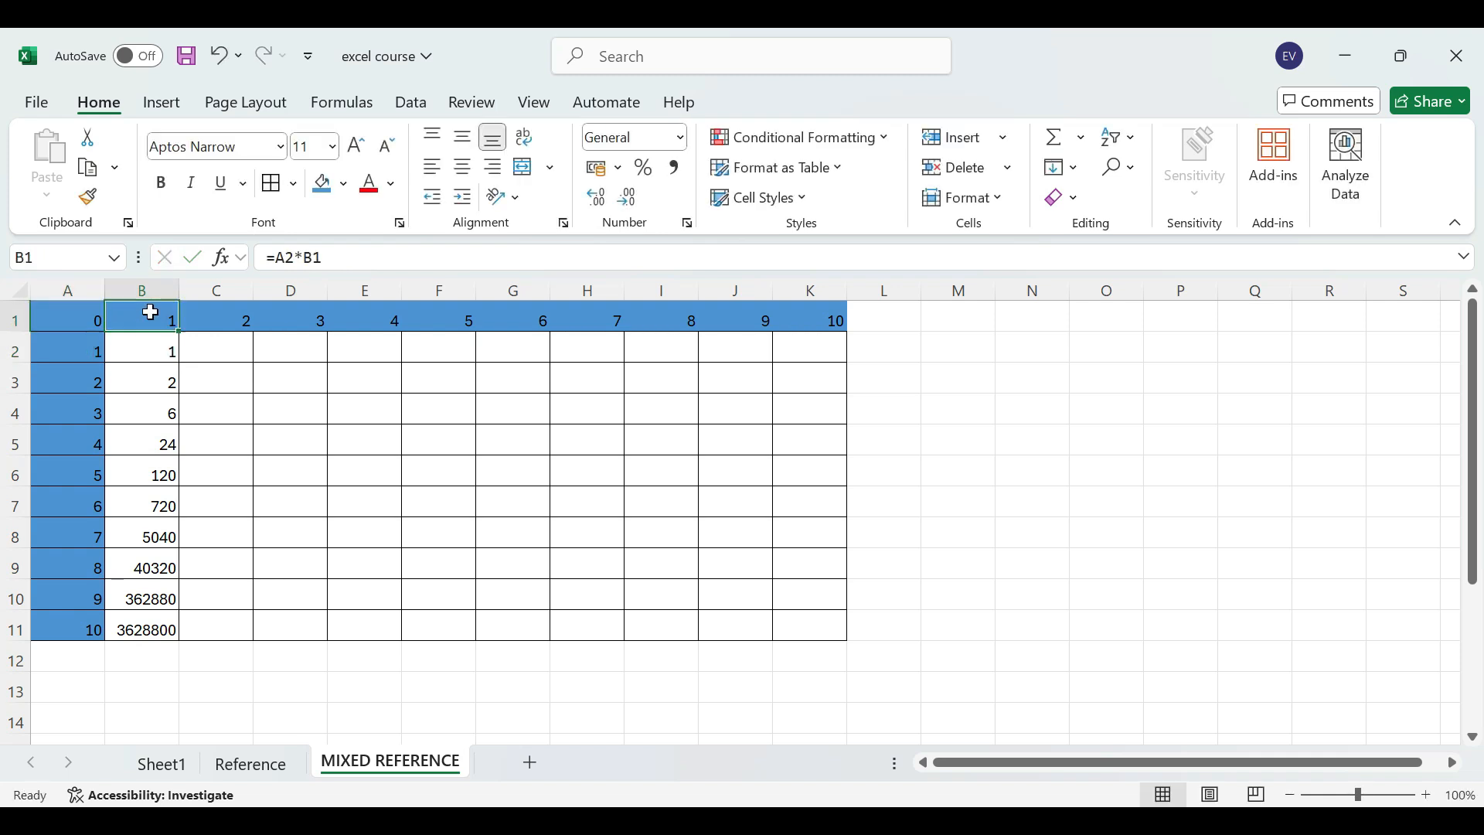
# Change the B2 formula to the mixed references =$A2*B$1 and fill it across the grid through K11
pyautogui.click(152, 349)
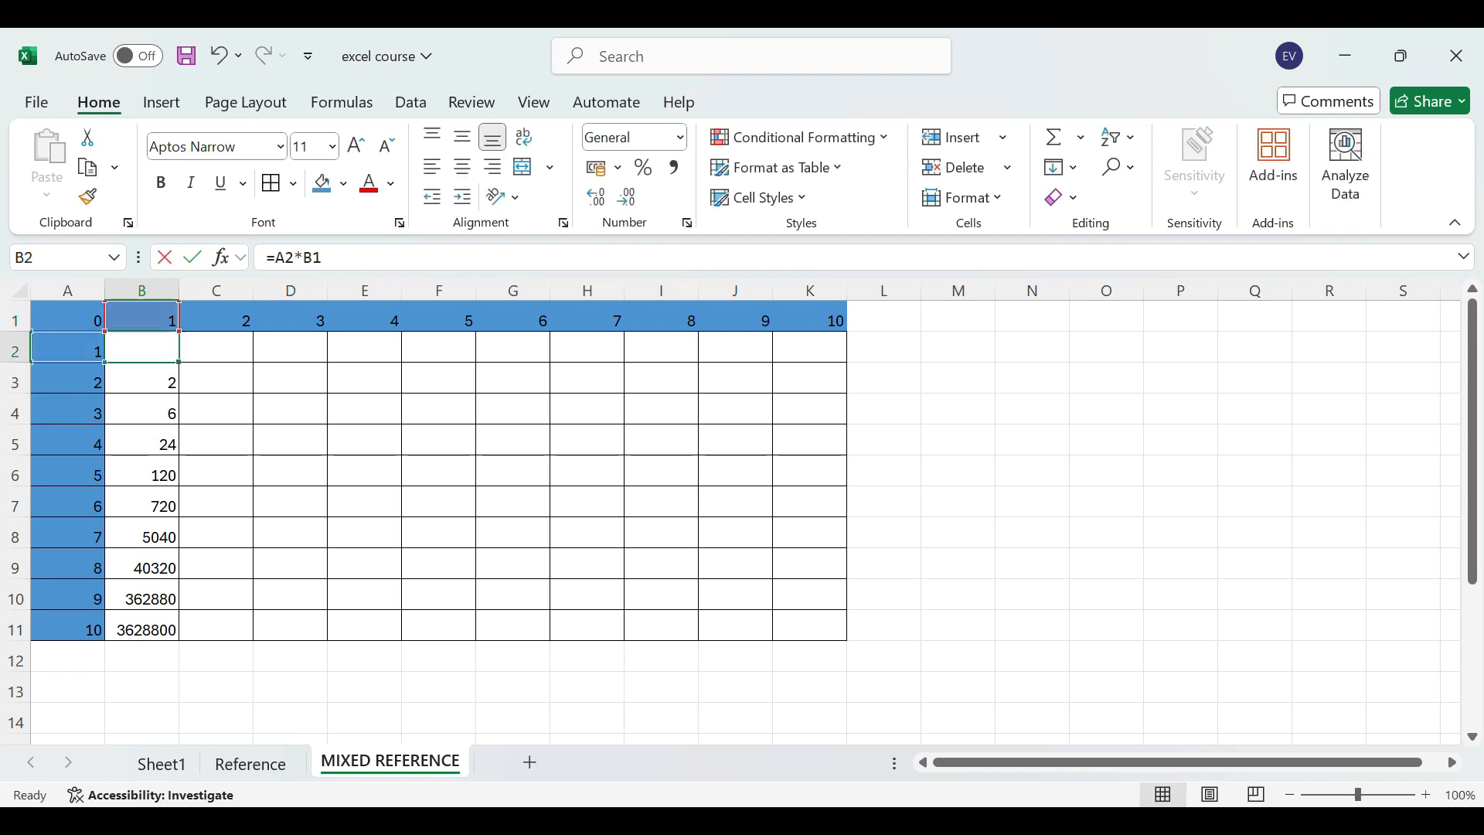
pyautogui.doubleClick(152, 347)
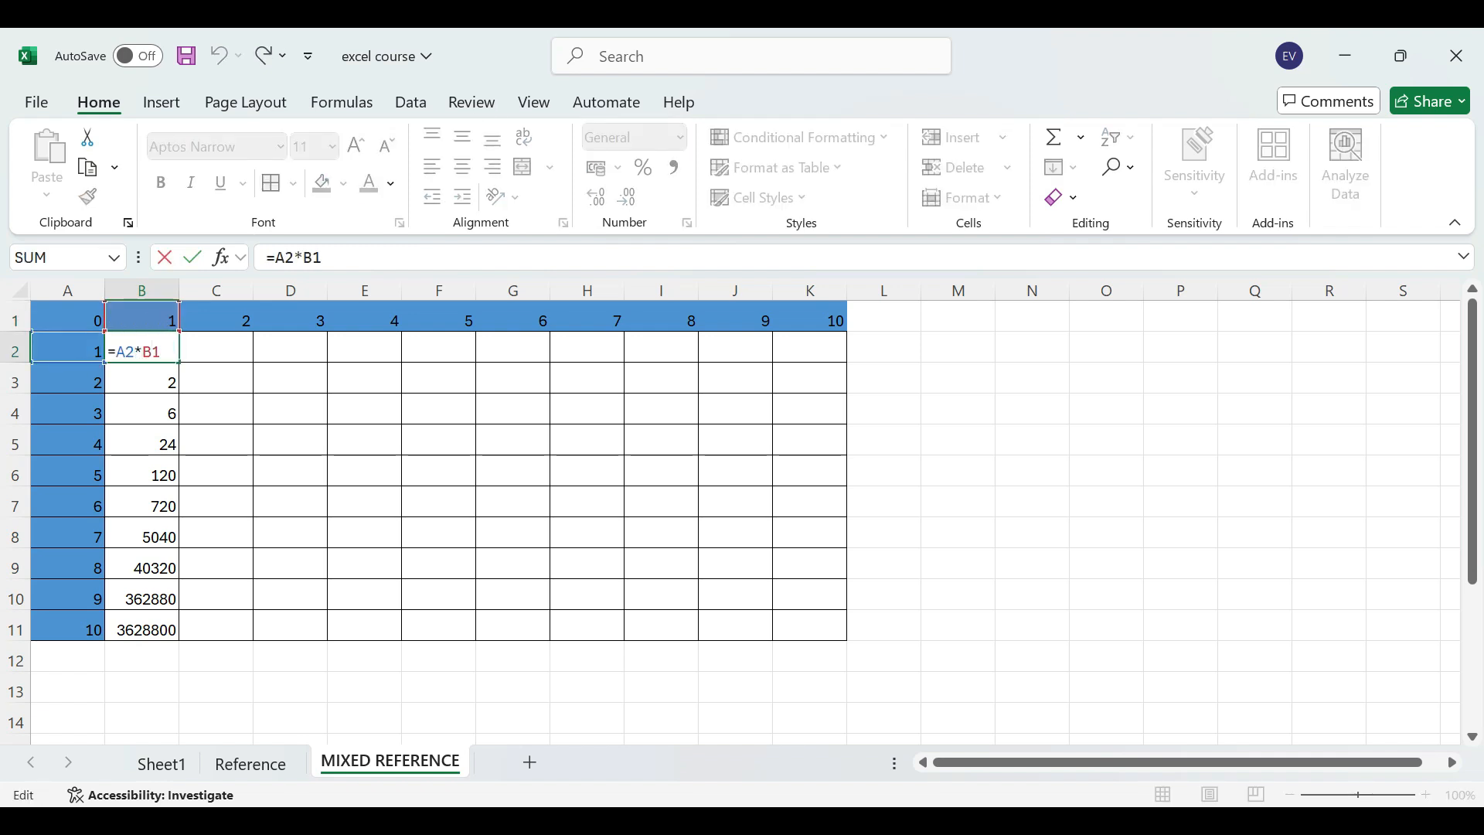
pyautogui.write('$')
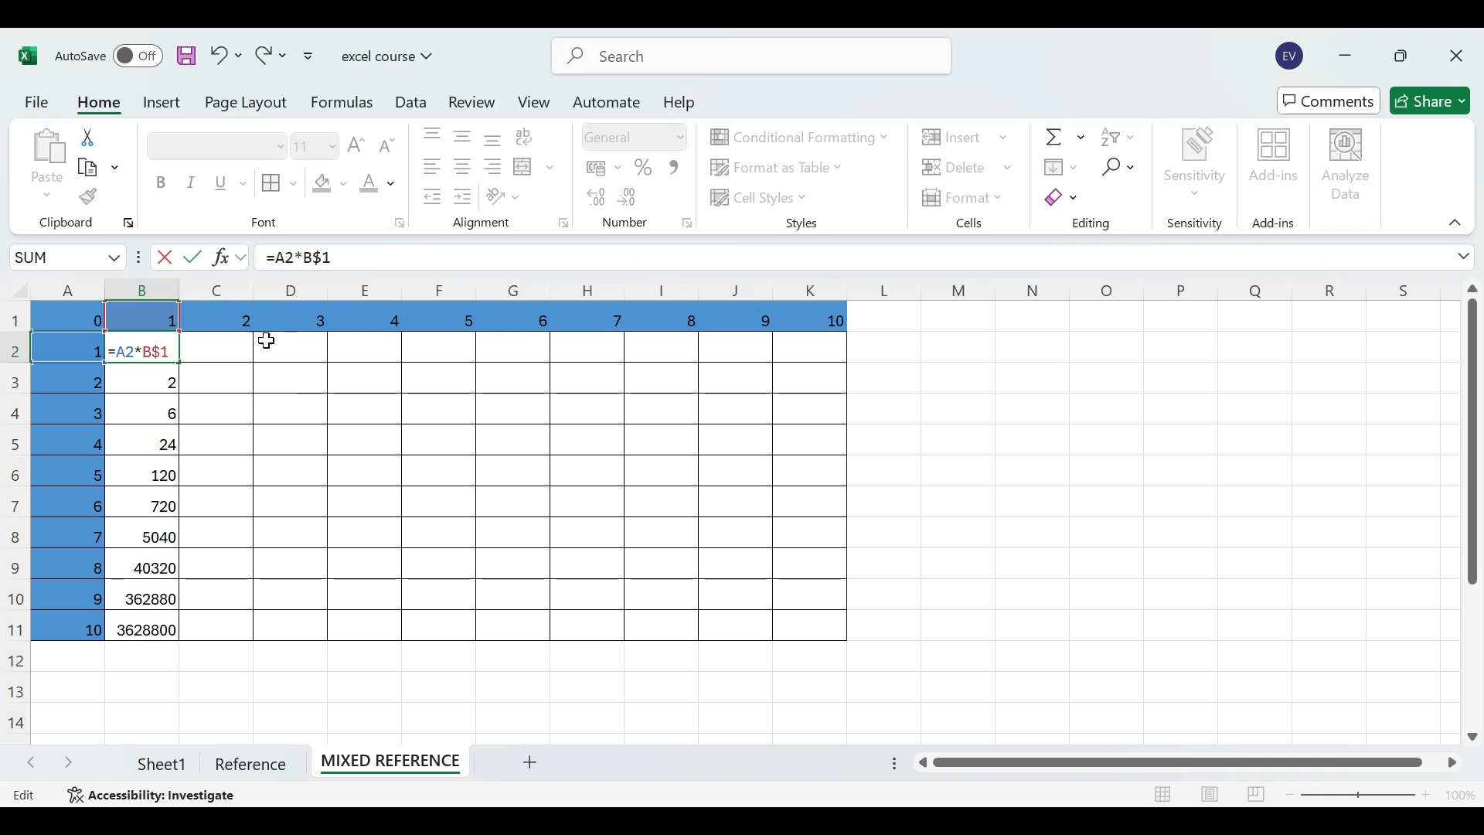
pyautogui.click(116, 352)
pyautogui.write('$')
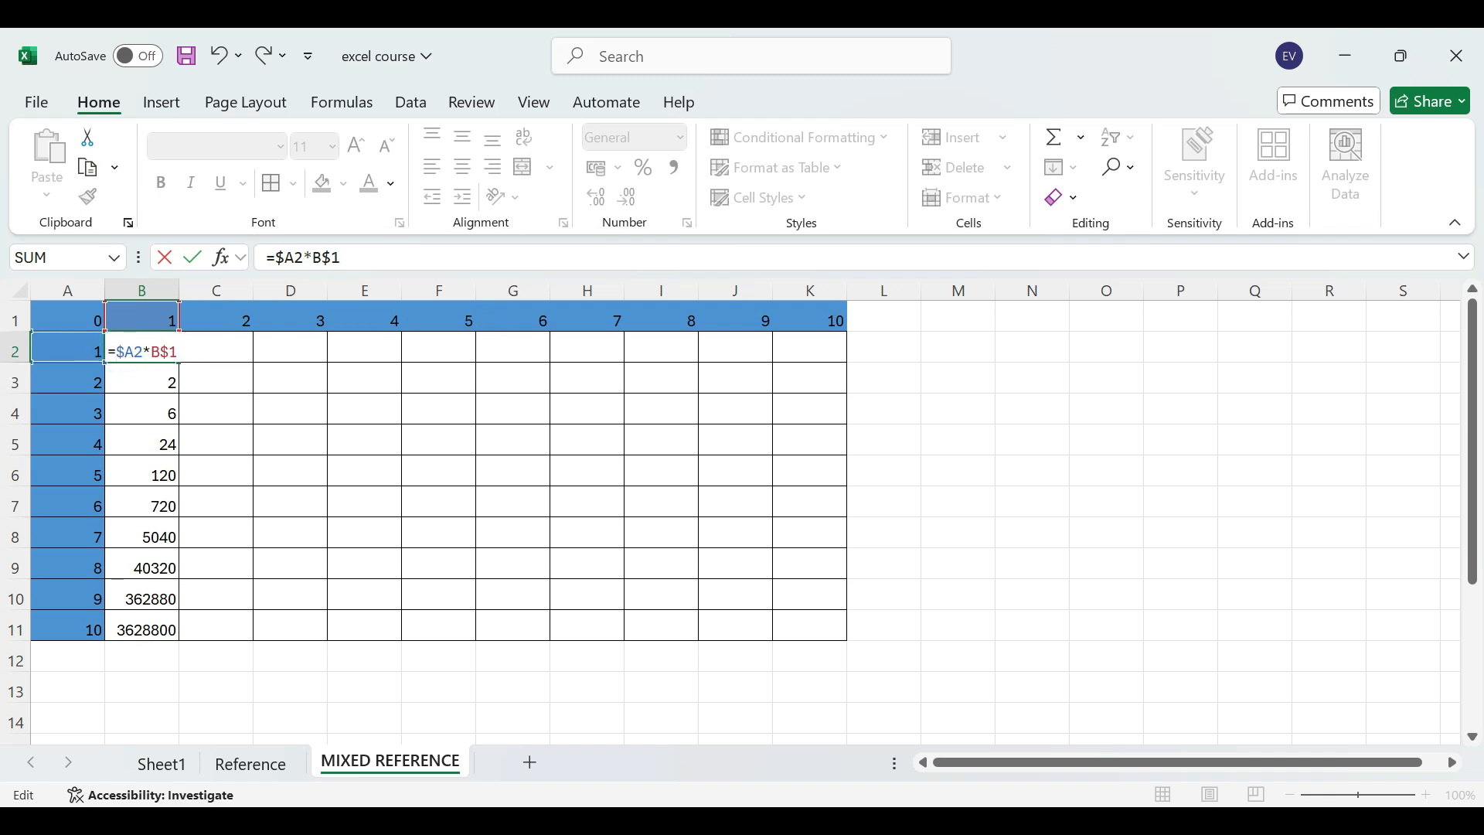
pyautogui.press('Return')
pyautogui.click(158, 350)
pyautogui.moveTo(181, 362); pyautogui.dragTo(853, 644)
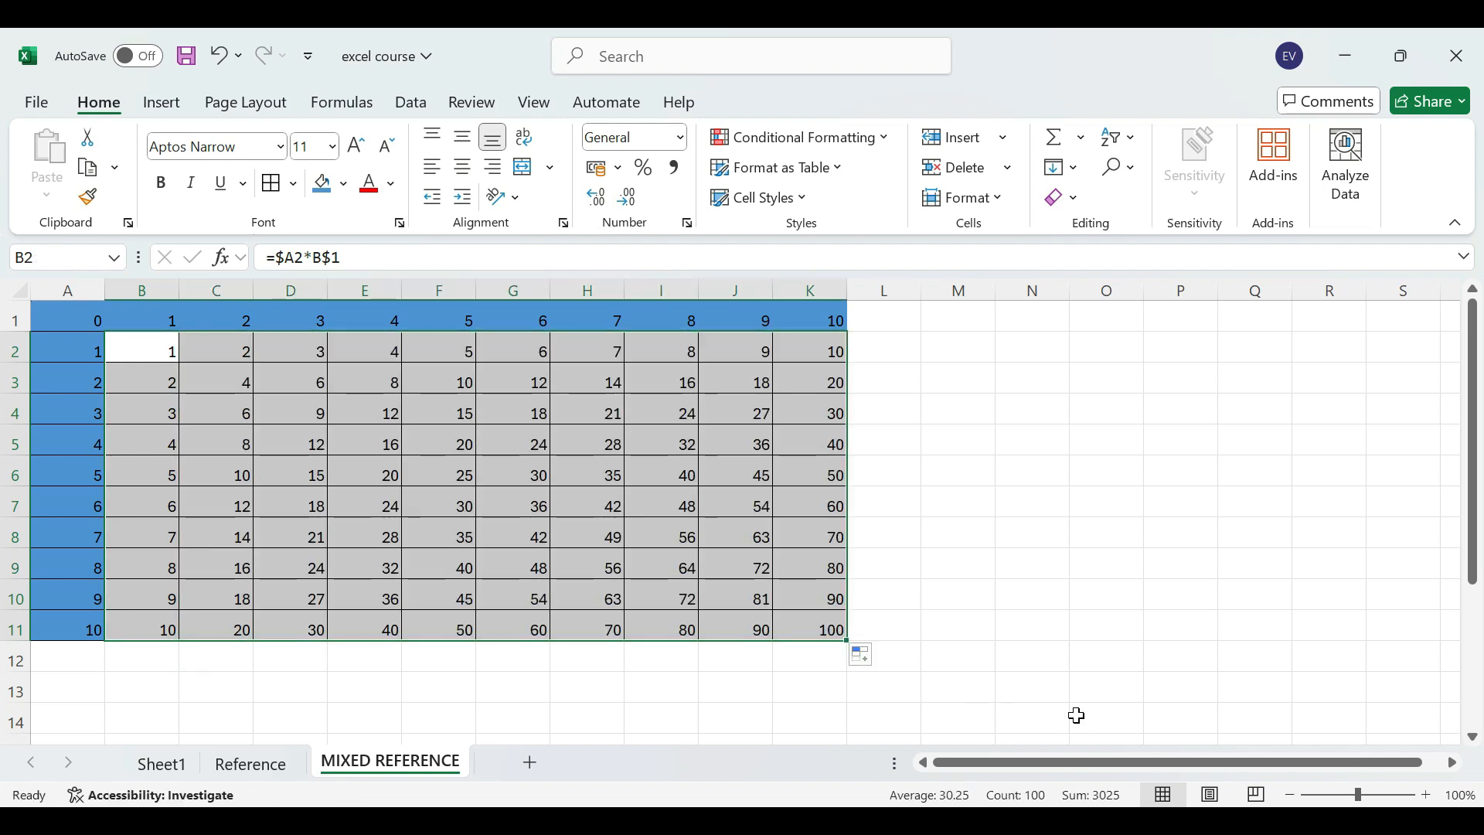
# Review the mixed-reference formula in B2, and return to the Reference worksheet
pyautogui.doubleClick(145, 350)
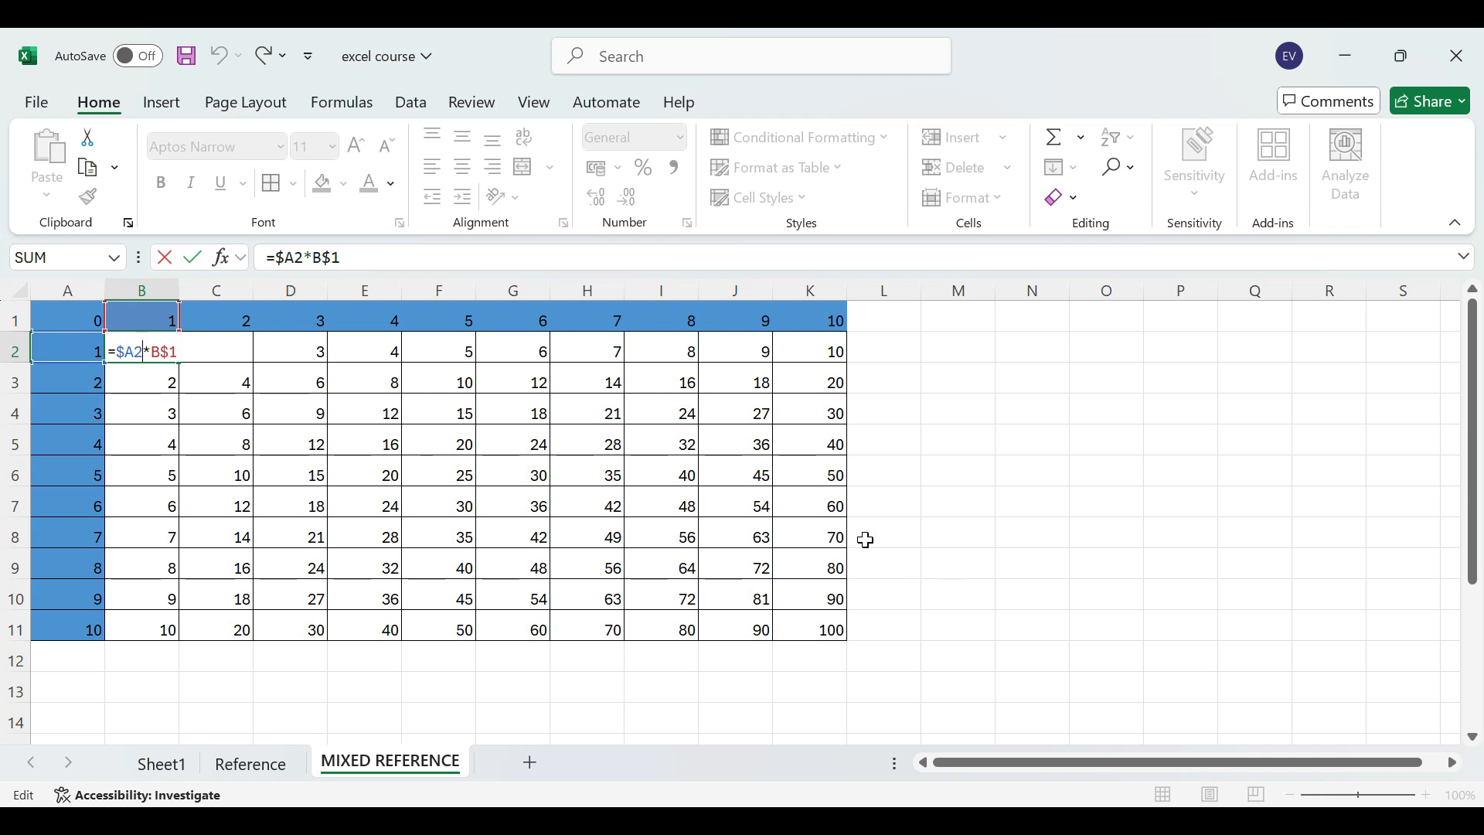
pyautogui.press('Return')
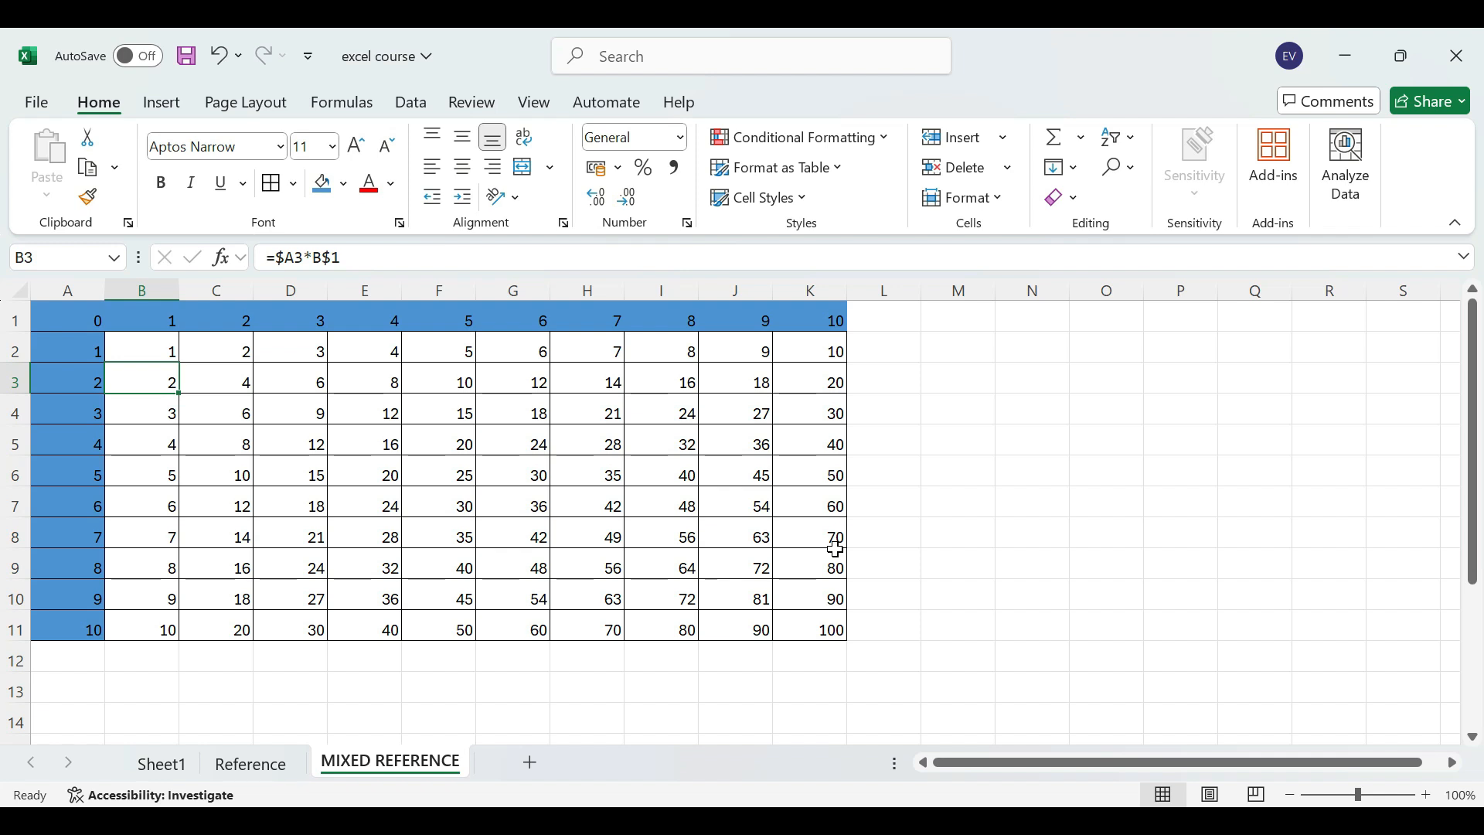
pyautogui.click(258, 773)
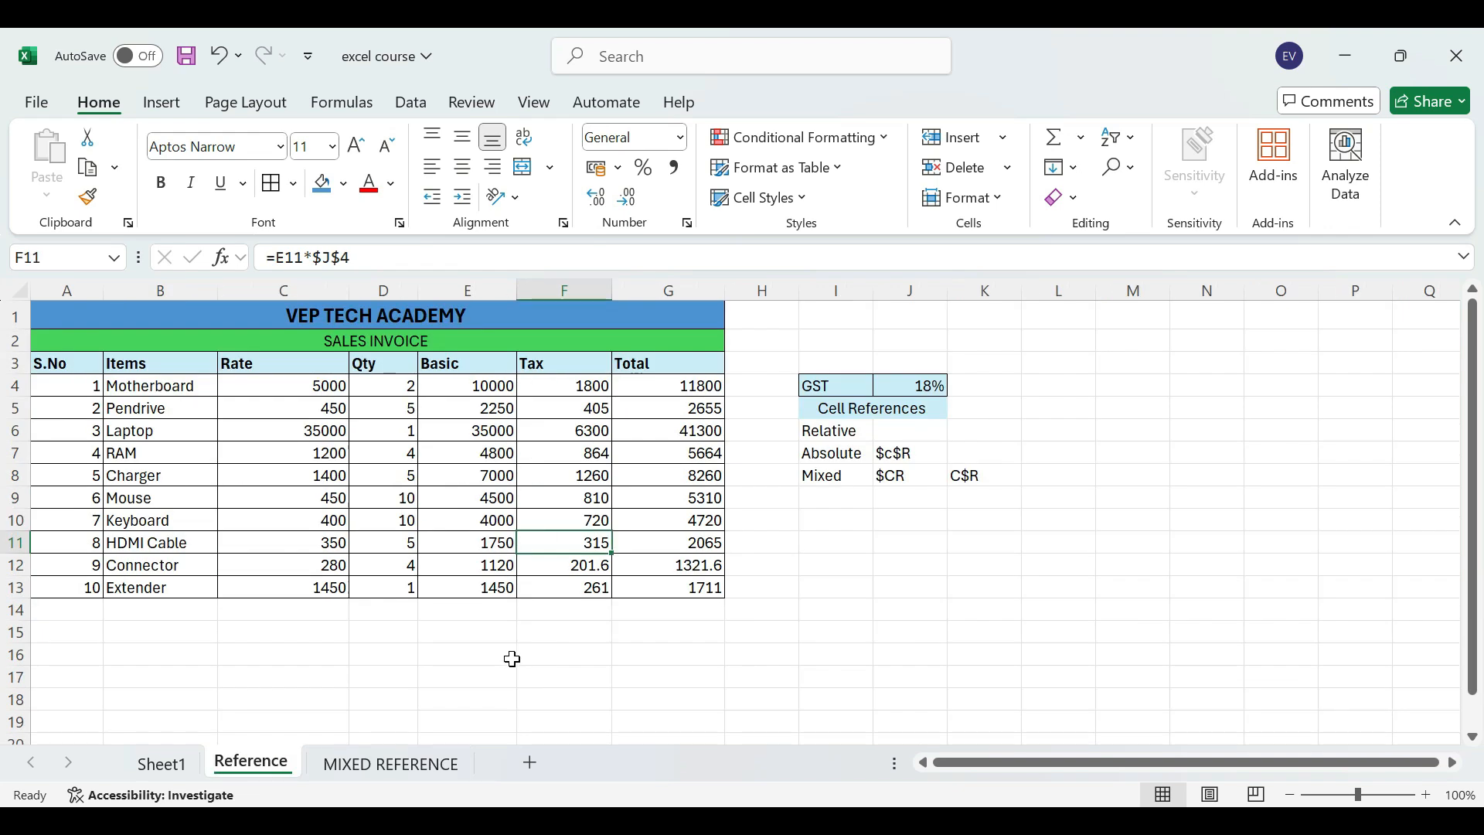